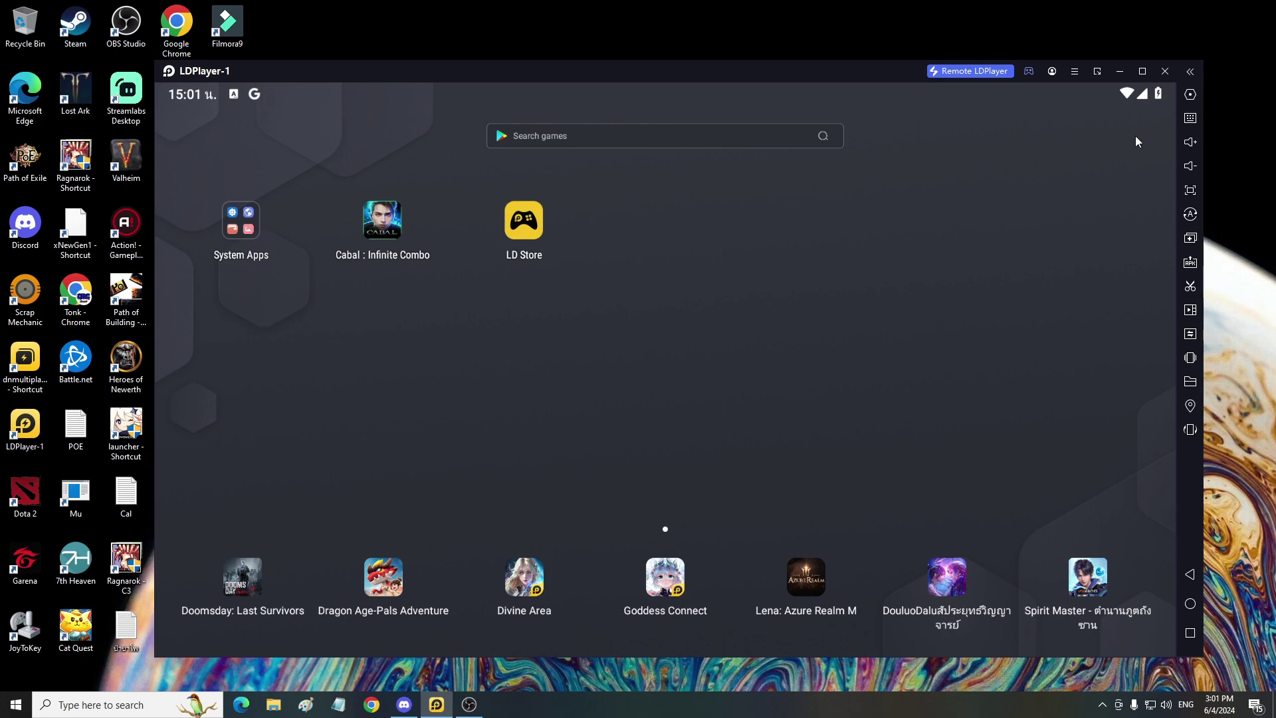
Step: Open the emulator's settings and allocate 4 CPU cores and 3072M of RAM
{"action": "left_click", "coordinate": [1190, 96]}
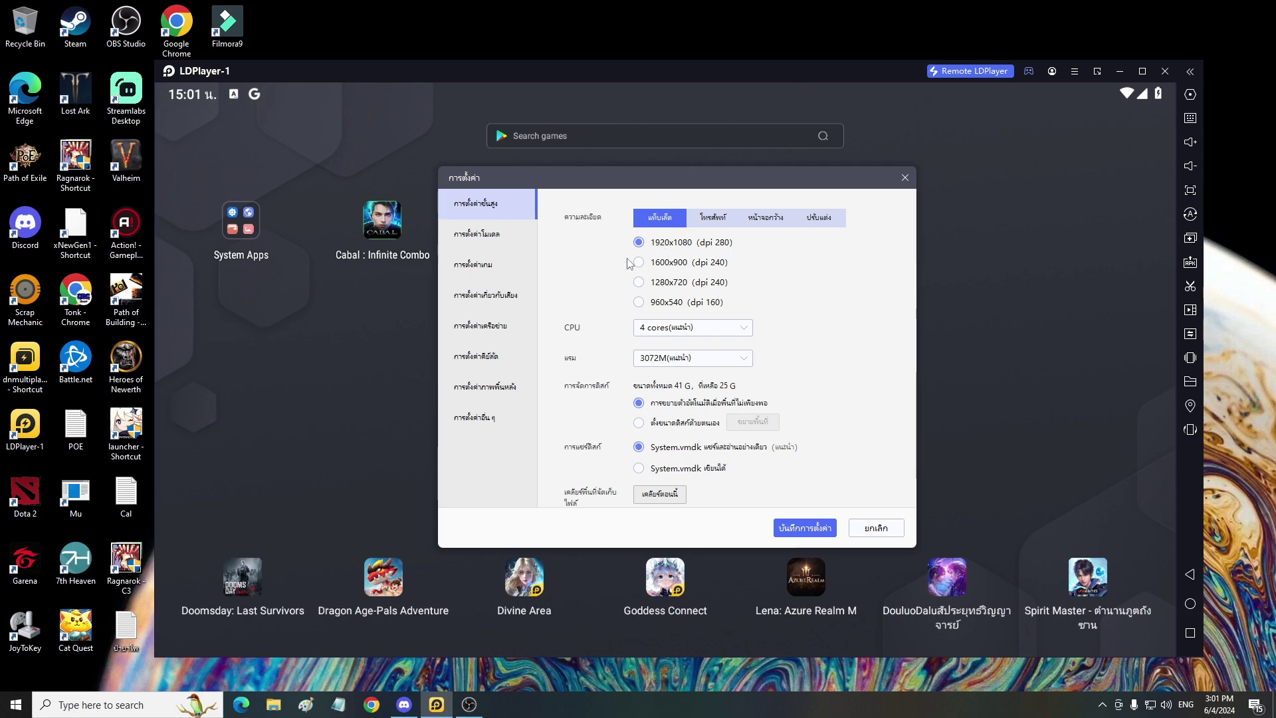
{"action": "left_click", "coordinate": [679, 333]}
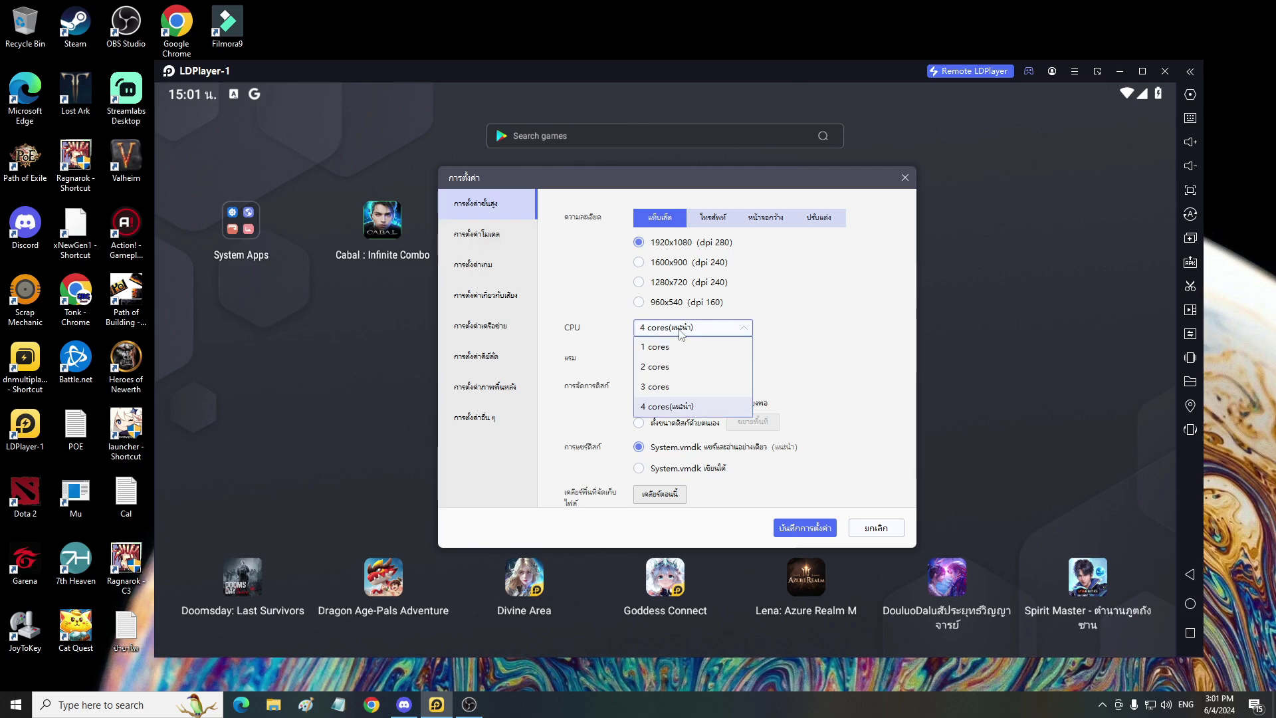
{"action": "left_click", "coordinate": [663, 410]}
{"action": "left_click", "coordinate": [681, 363]}
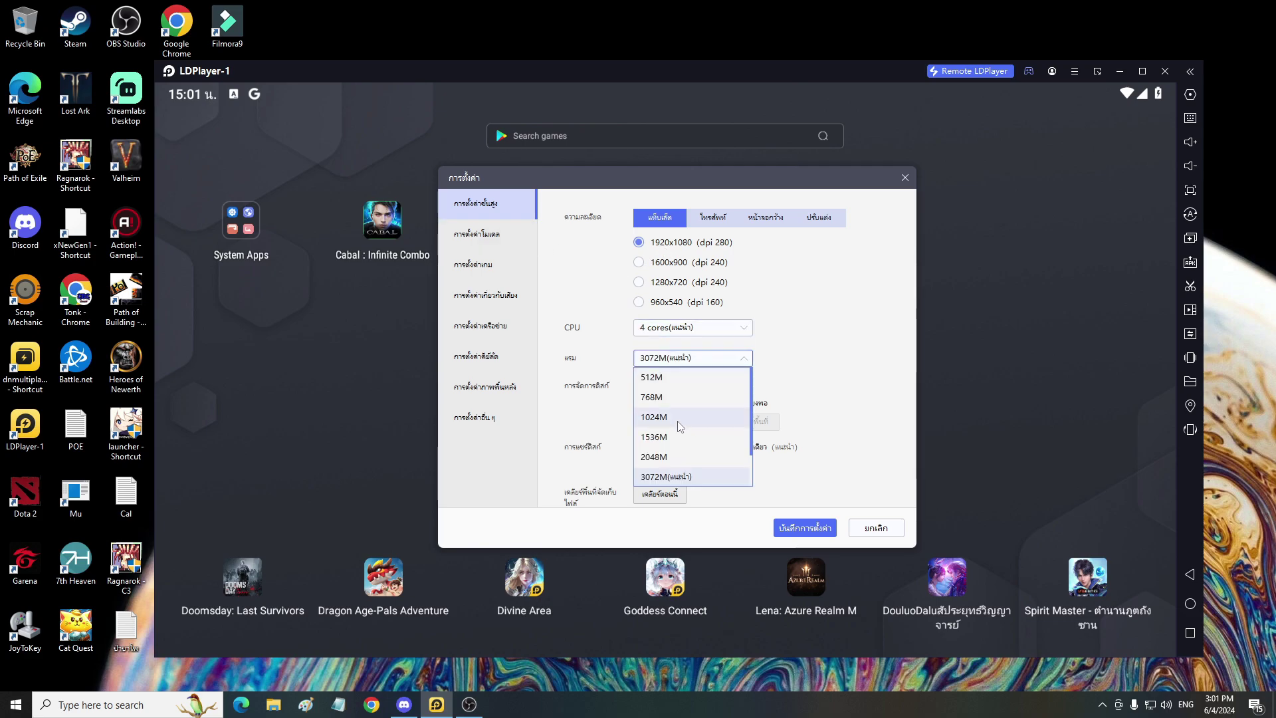
{"action": "left_click", "coordinate": [679, 472]}
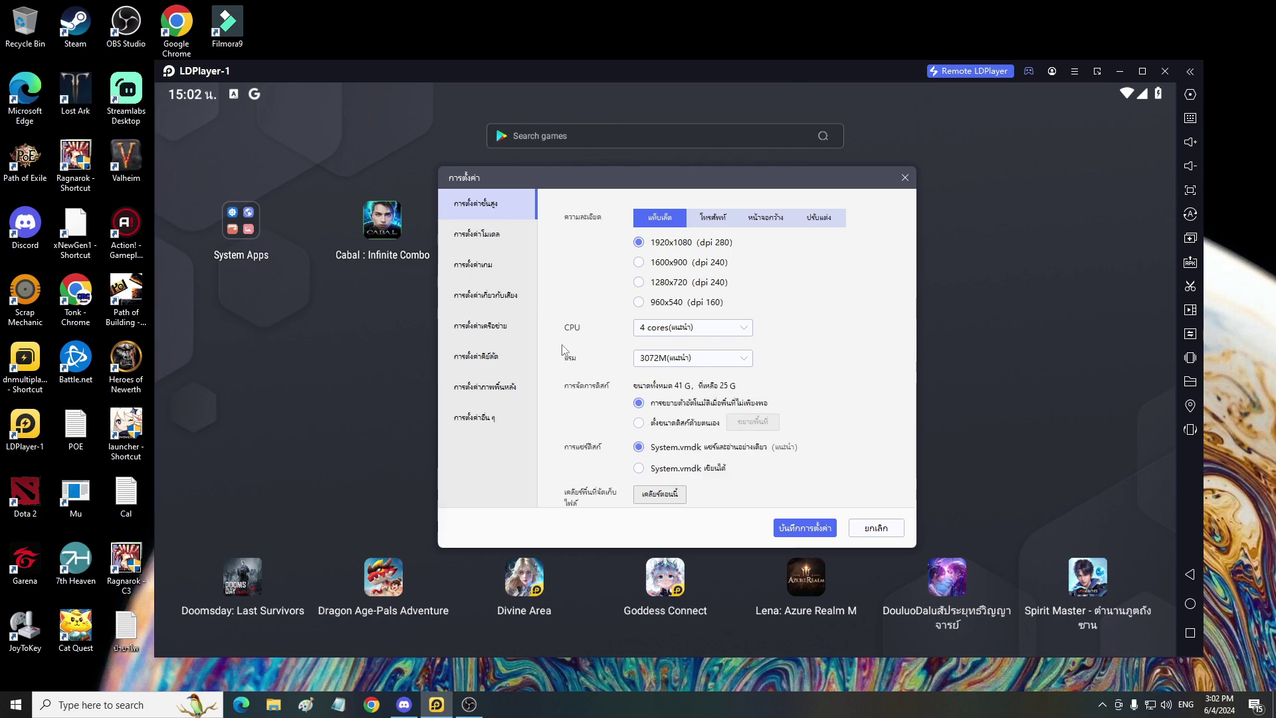
Step: In the model settings, choose Asus ROG Phone from the general device models
{"action": "left_click", "coordinate": [495, 241]}
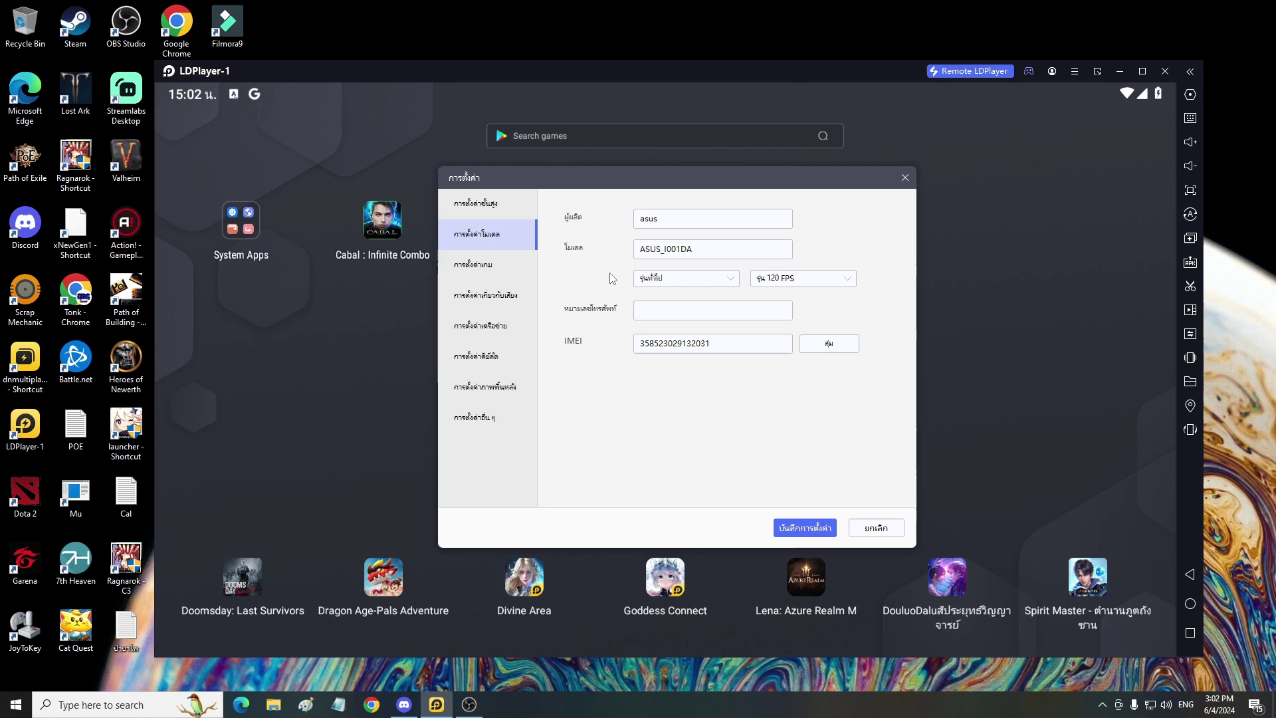
{"action": "left_click", "coordinate": [676, 280]}
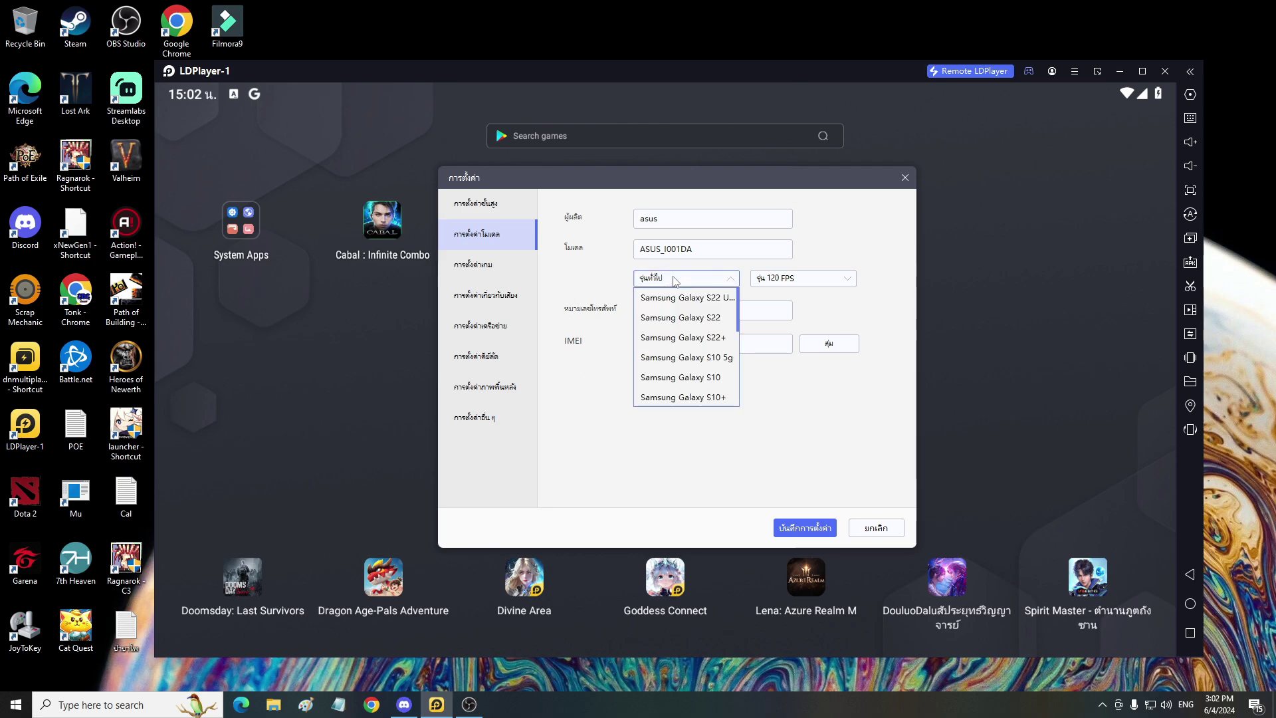
{"action": "scroll", "coordinate": [684, 346], "scroll_direction": "down", "scroll_amount": 8}
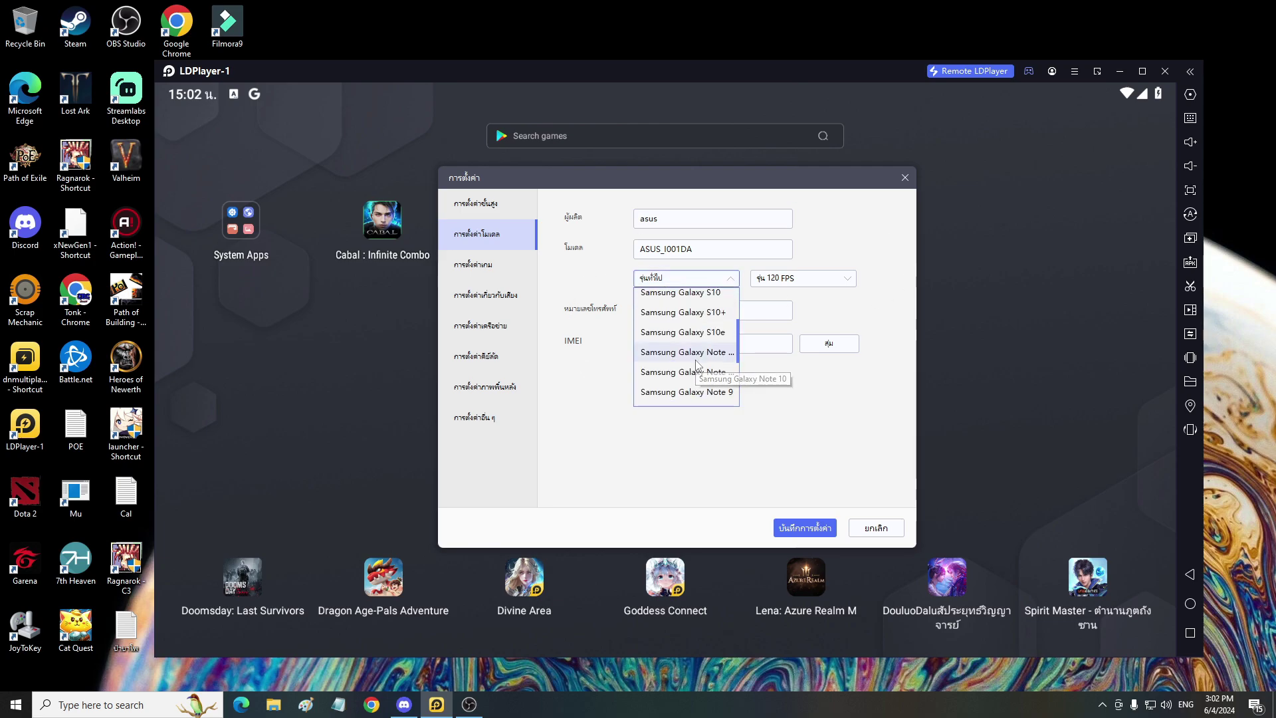
{"action": "left_click", "coordinate": [876, 309]}
{"action": "left_click", "coordinate": [685, 278]}
{"action": "scroll", "coordinate": [674, 365], "scroll_direction": "down", "scroll_amount": 8}
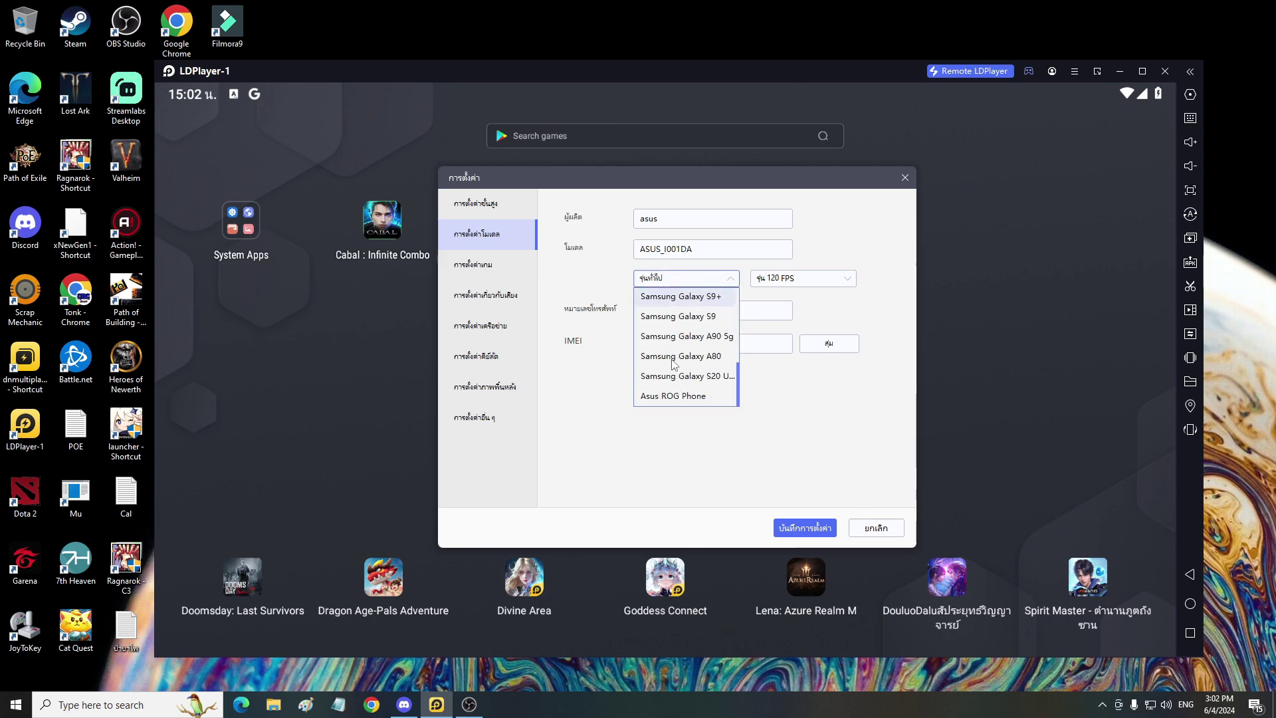
{"action": "left_click", "coordinate": [675, 396]}
{"action": "left_click", "coordinate": [676, 223]}
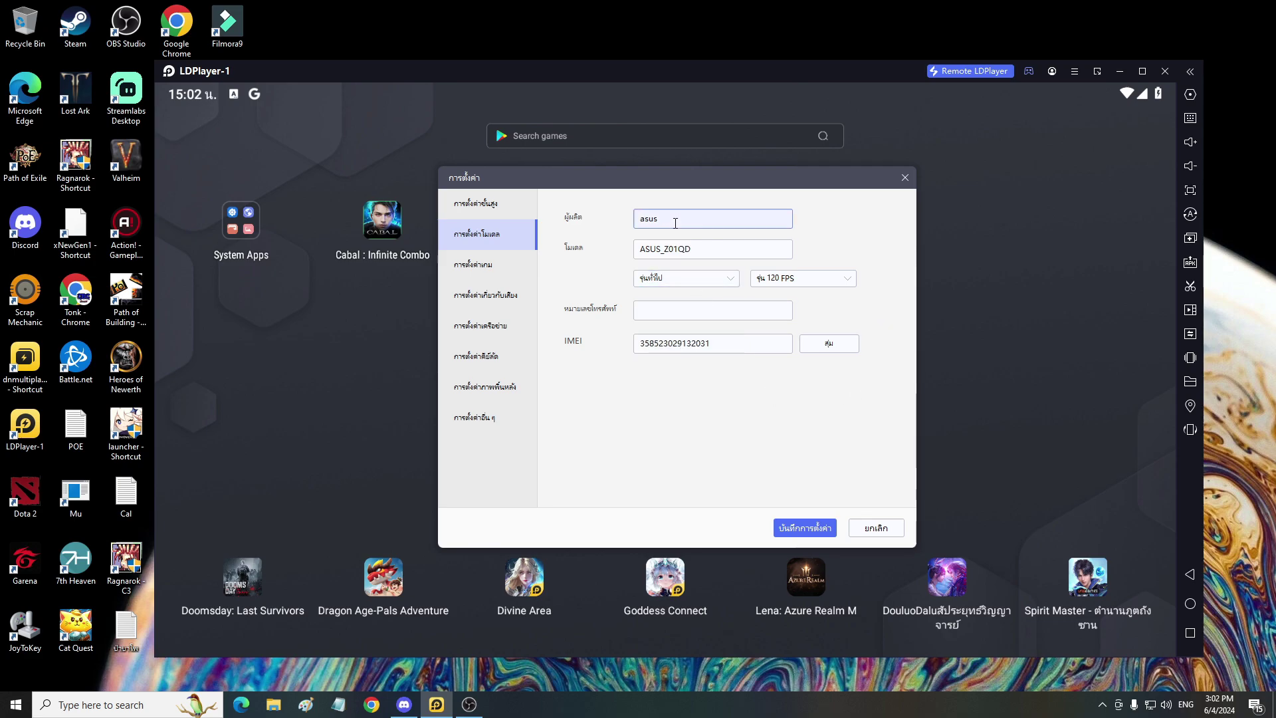
Step: Set the device to the ASUS_I001DA model from the list of 120 FPS models
{"action": "left_click", "coordinate": [811, 285]}
{"action": "scroll", "coordinate": [809, 338], "scroll_direction": "down", "scroll_amount": 6}
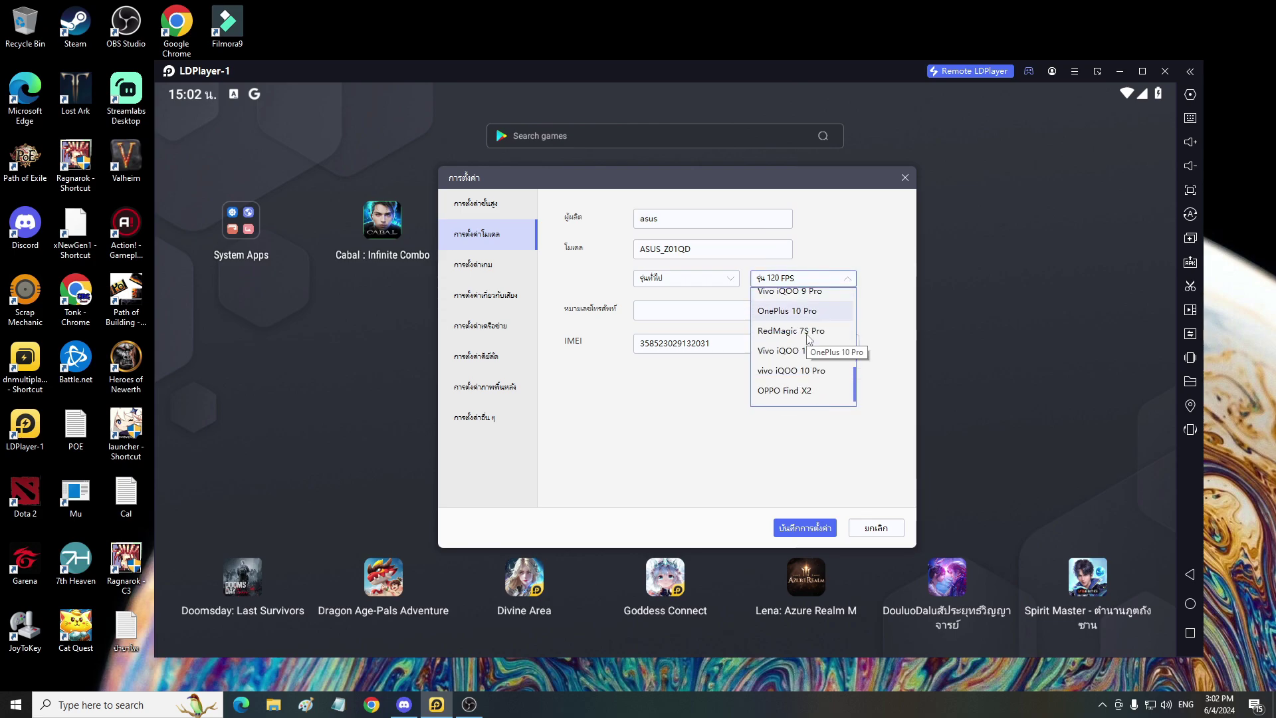
{"action": "scroll", "coordinate": [809, 337], "scroll_direction": "down", "scroll_amount": 1}
{"action": "left_click", "coordinate": [796, 396]}
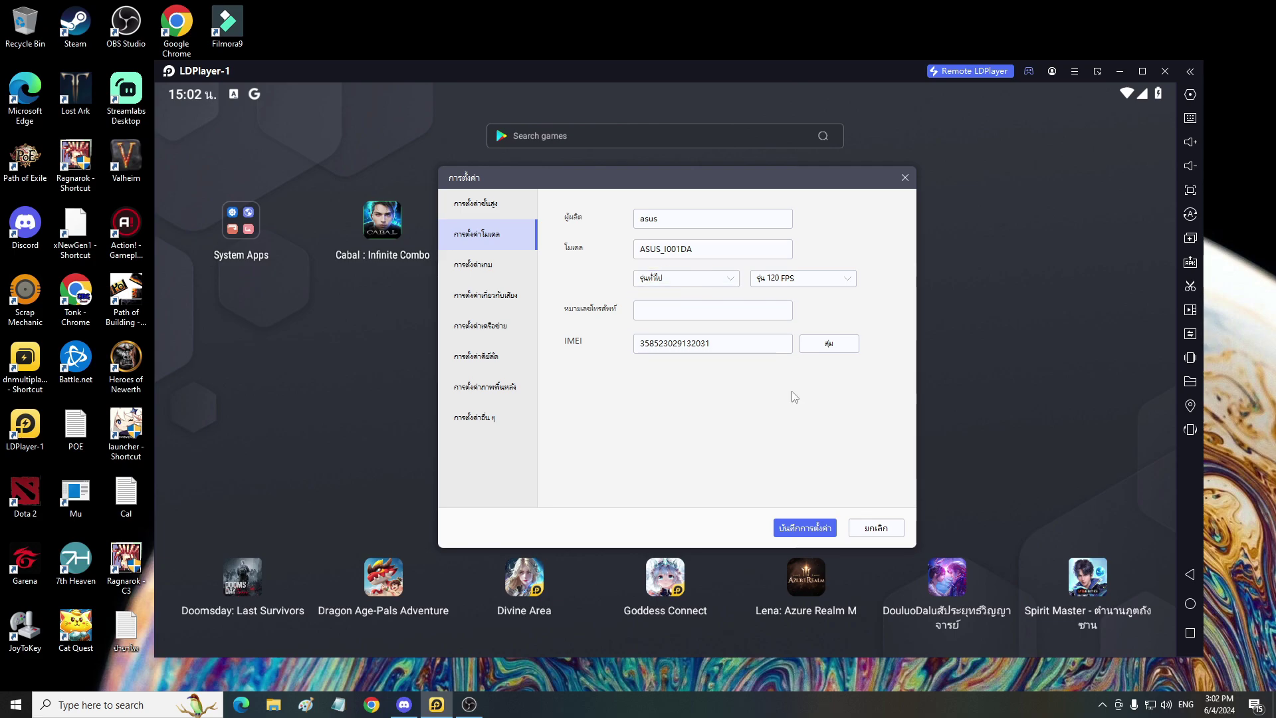
Step: In the game settings, set the frame rate to 165 FPS and accept the high frame rate warning
{"action": "left_click", "coordinate": [484, 266]}
{"action": "left_click", "coordinate": [698, 220]}
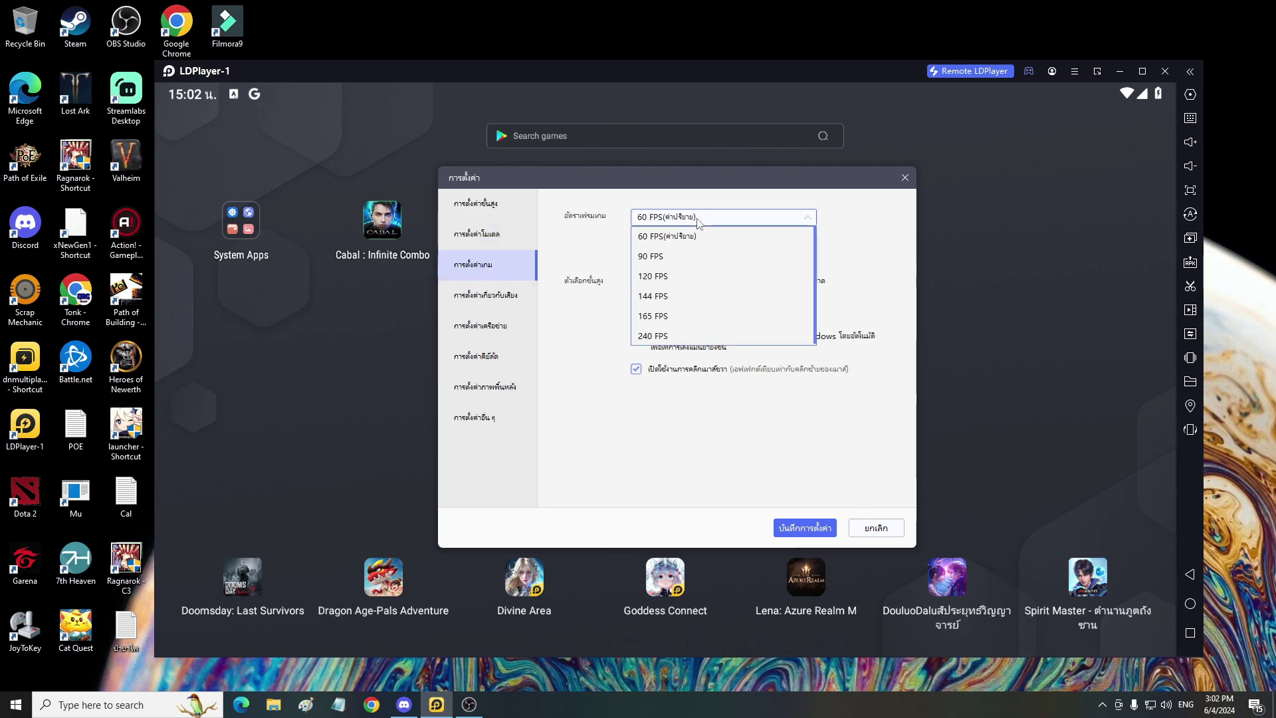
{"action": "left_click", "coordinate": [689, 316]}
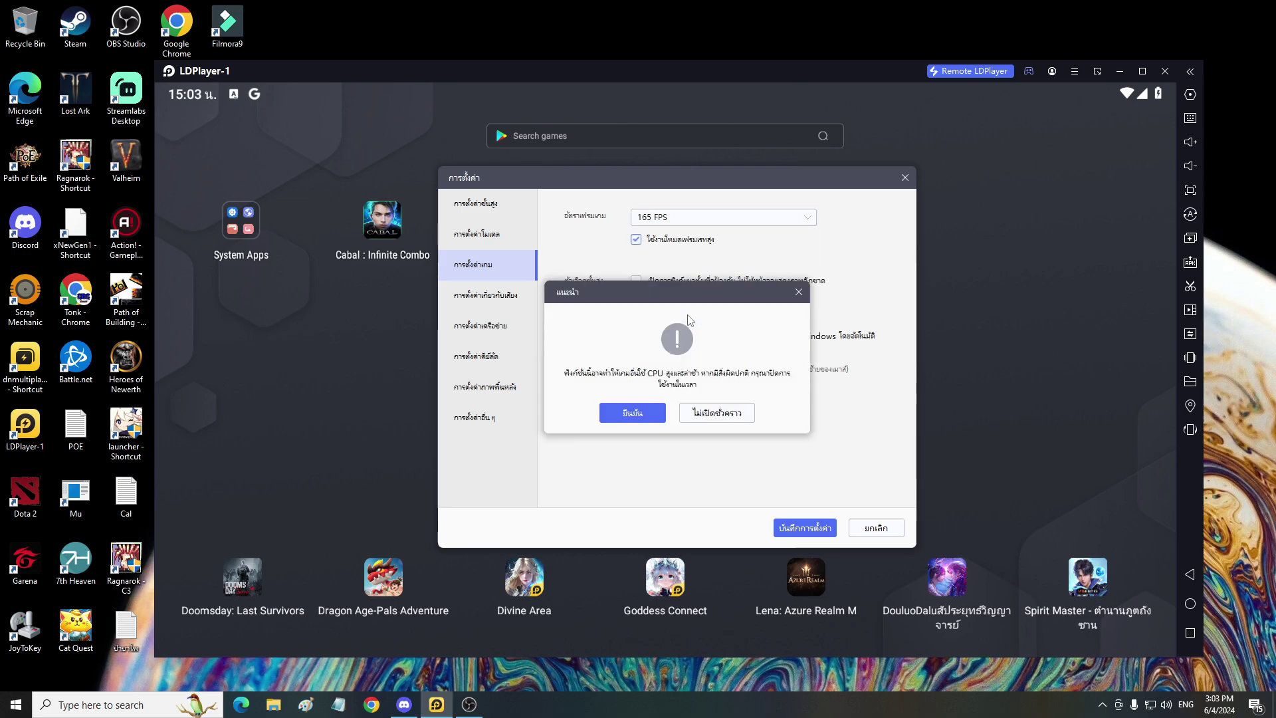
{"action": "left_click", "coordinate": [649, 420]}
Step: Set the game frame rate to 120 FPS and accept the high frame rate warning
{"action": "left_click", "coordinate": [667, 219]}
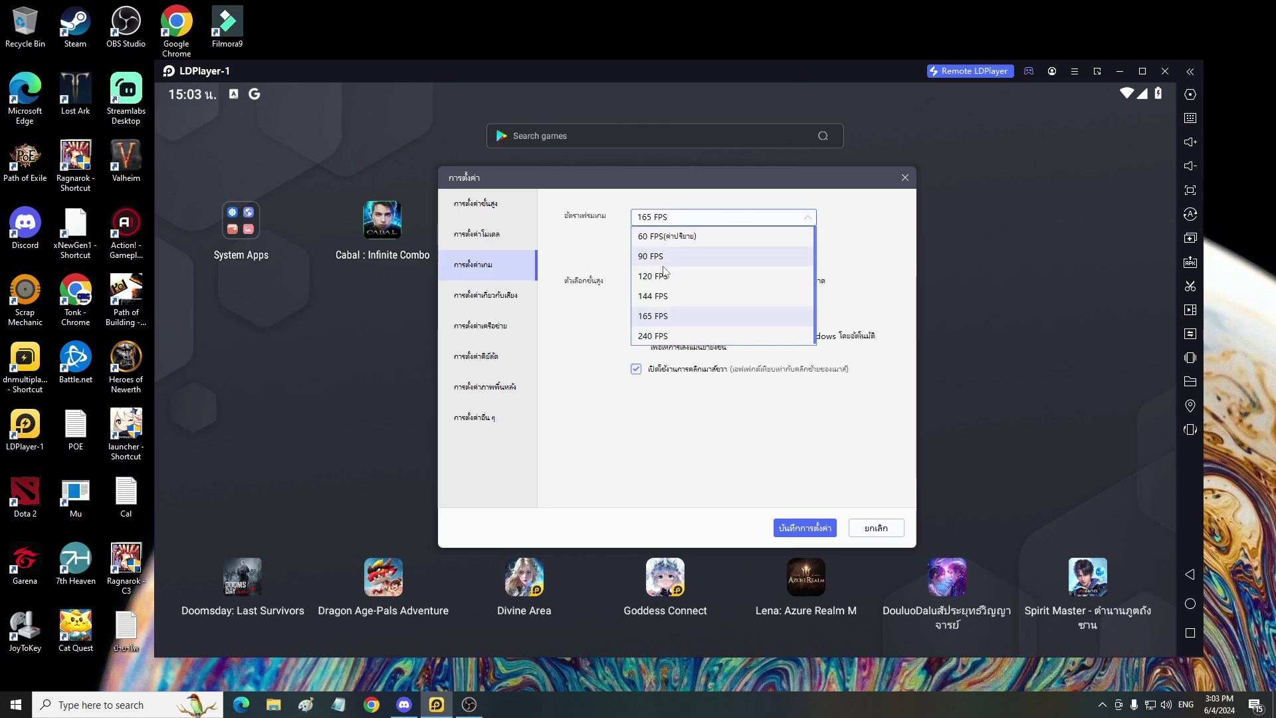
{"action": "left_click", "coordinate": [665, 276]}
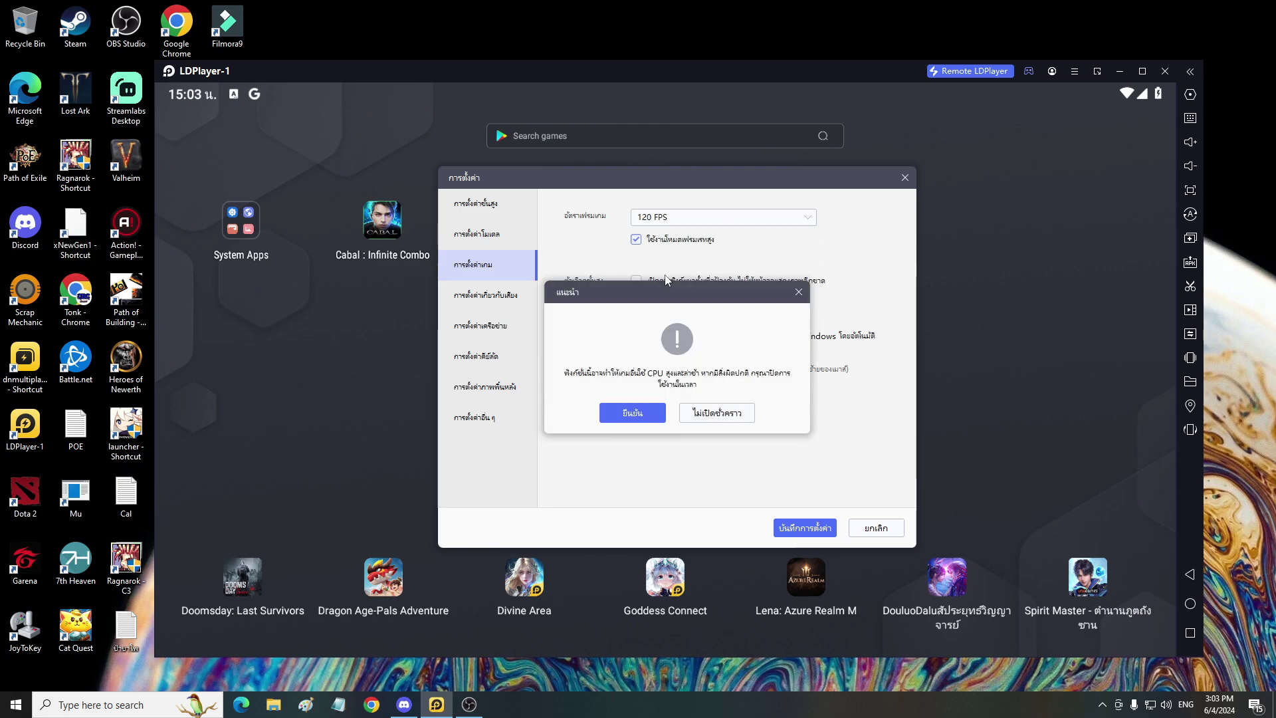
{"action": "left_click", "coordinate": [646, 420]}
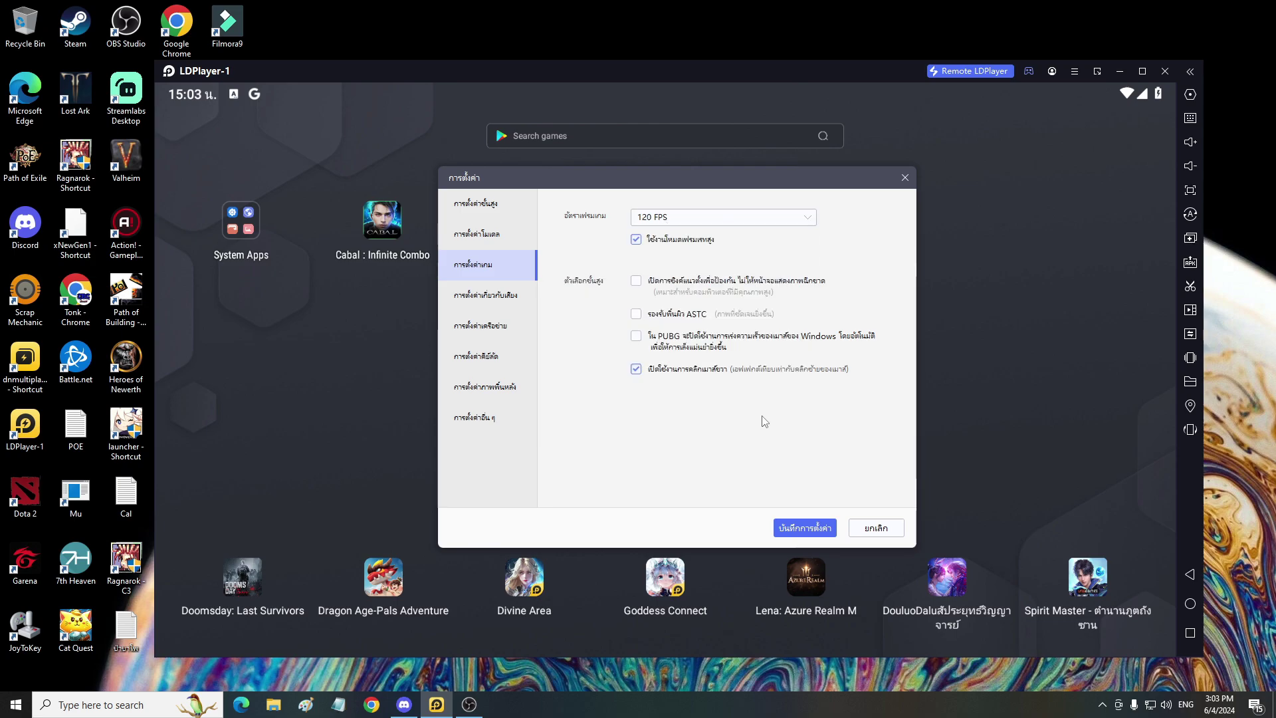
{"action": "left_click", "coordinate": [502, 284]}
{"action": "left_click", "coordinate": [503, 266]}
{"action": "left_click", "coordinate": [498, 326]}
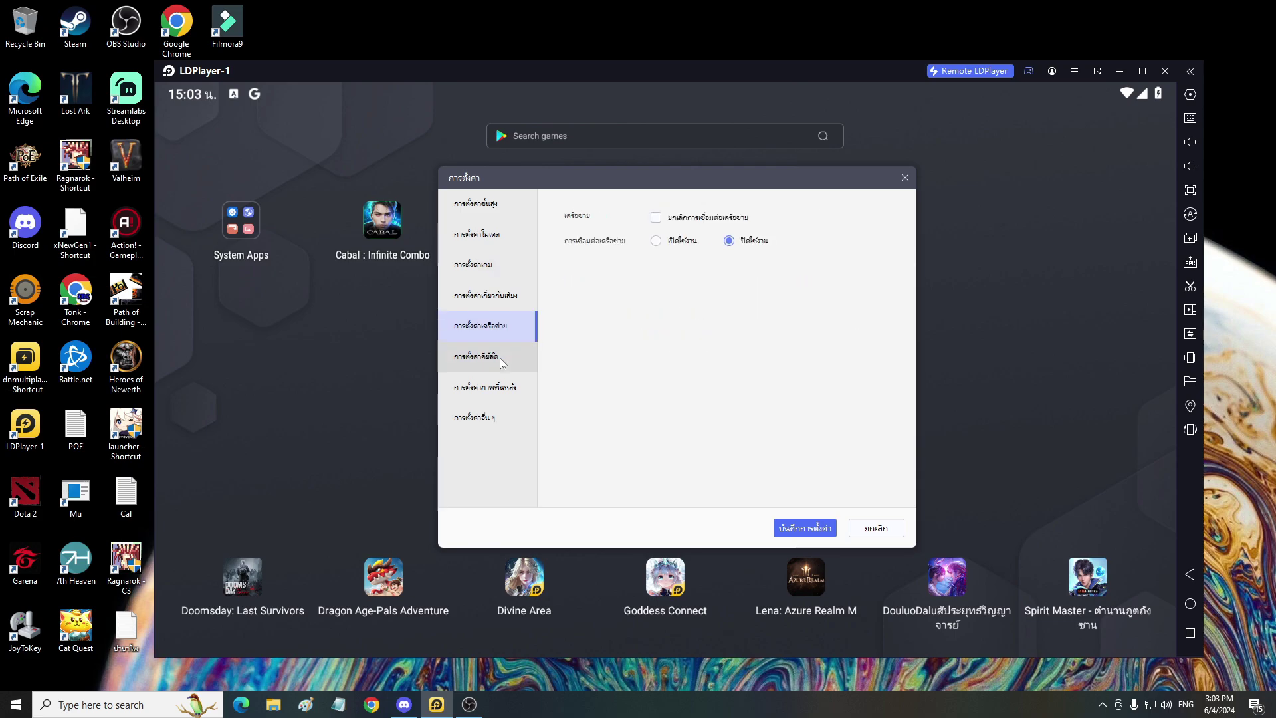
{"action": "left_click", "coordinate": [508, 277]}
{"action": "left_click", "coordinate": [485, 203]}
{"action": "left_click", "coordinate": [505, 266]}
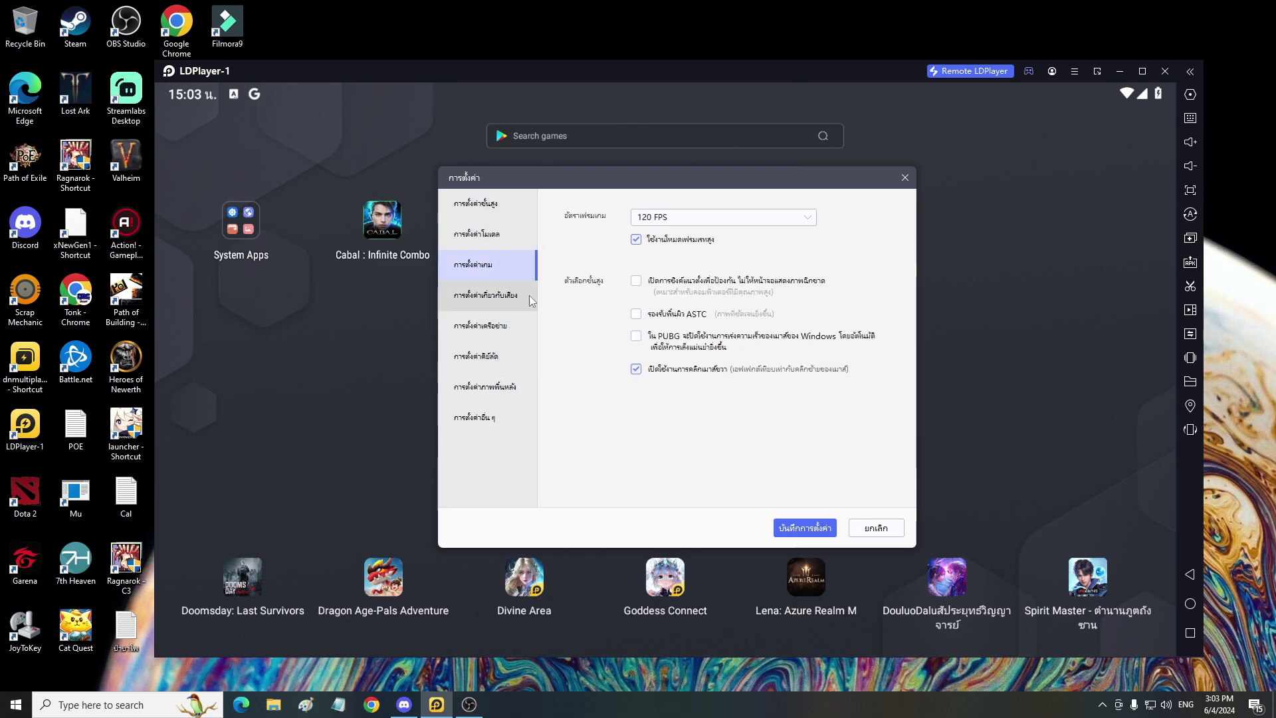
Step: Save the emulator settings and restart the emulator to apply them
{"action": "left_click", "coordinate": [789, 525]}
{"action": "left_click", "coordinate": [735, 413]}
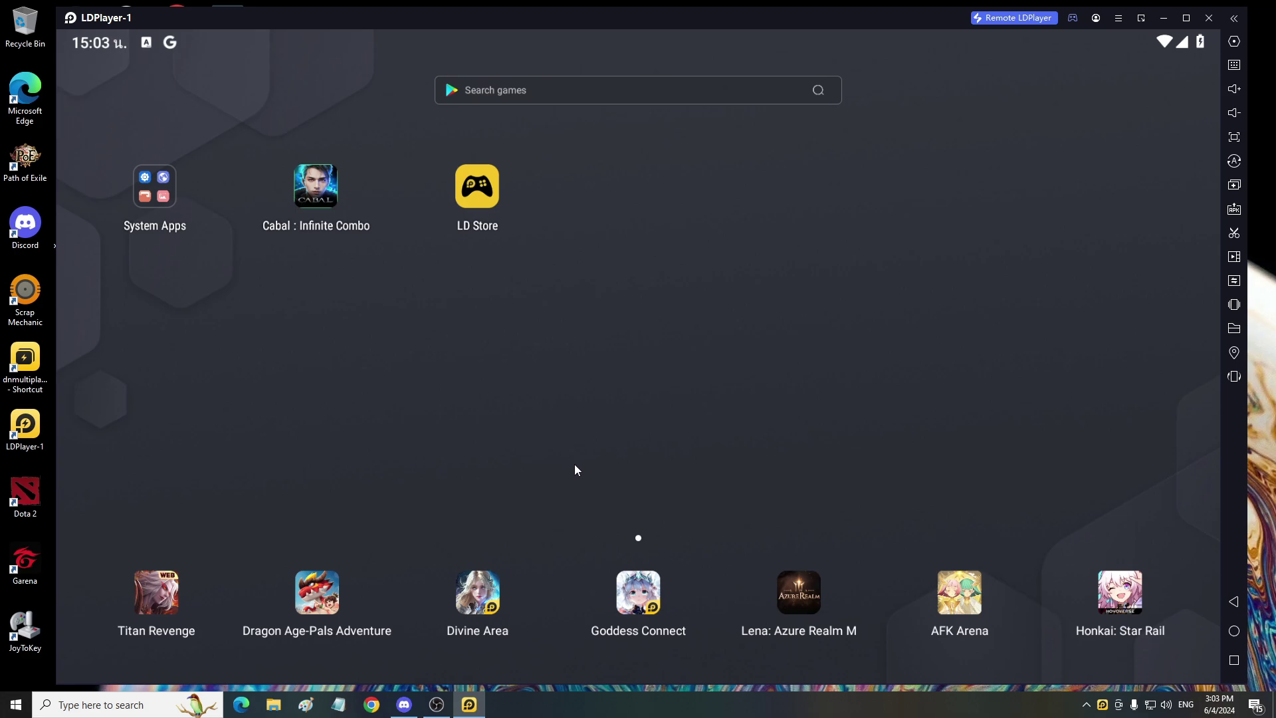
Step: Search Windows for "gra" and open the Graphics settings
{"action": "left_click", "coordinate": [102, 708]}
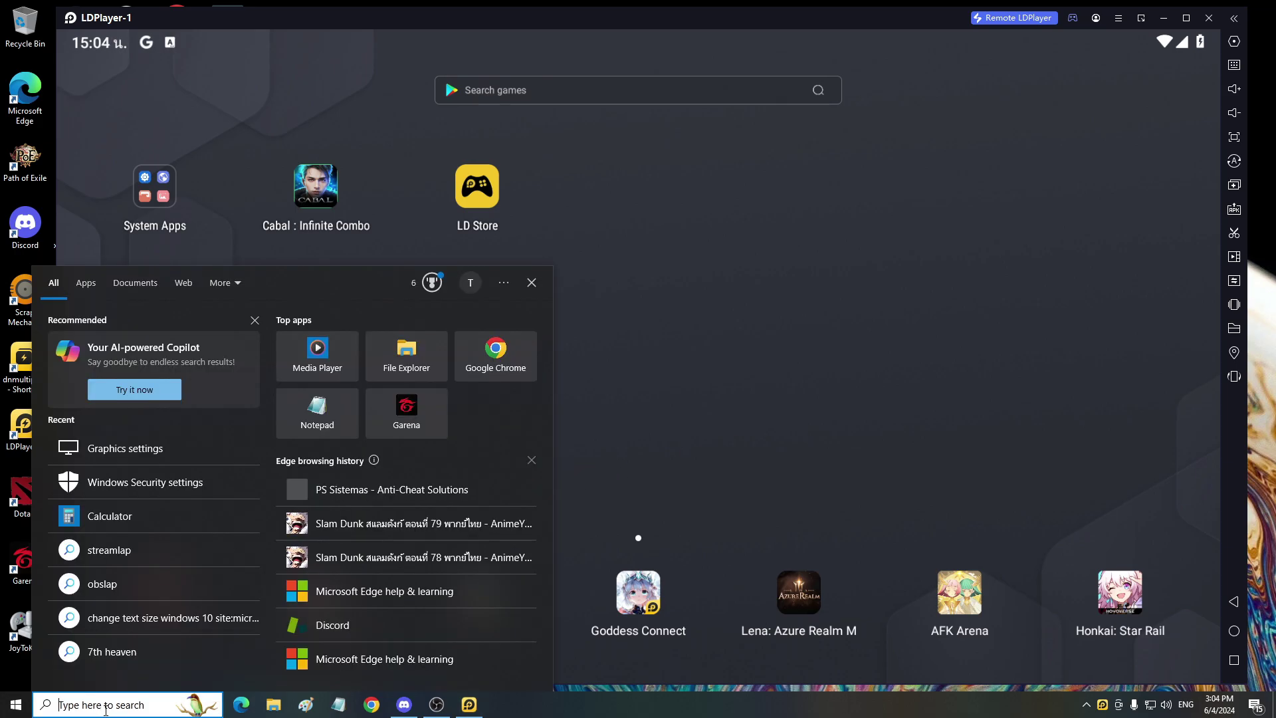
{"action": "type", "text": "gra"}
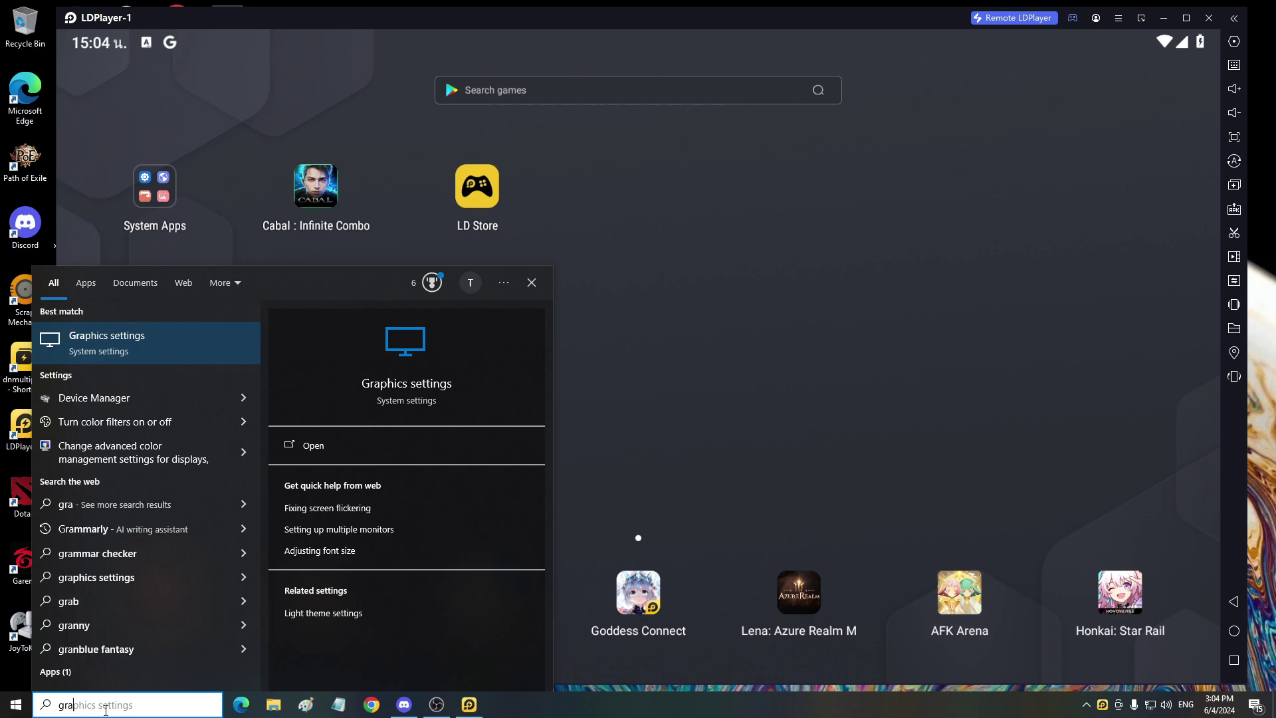
{"action": "left_click", "coordinate": [97, 338]}
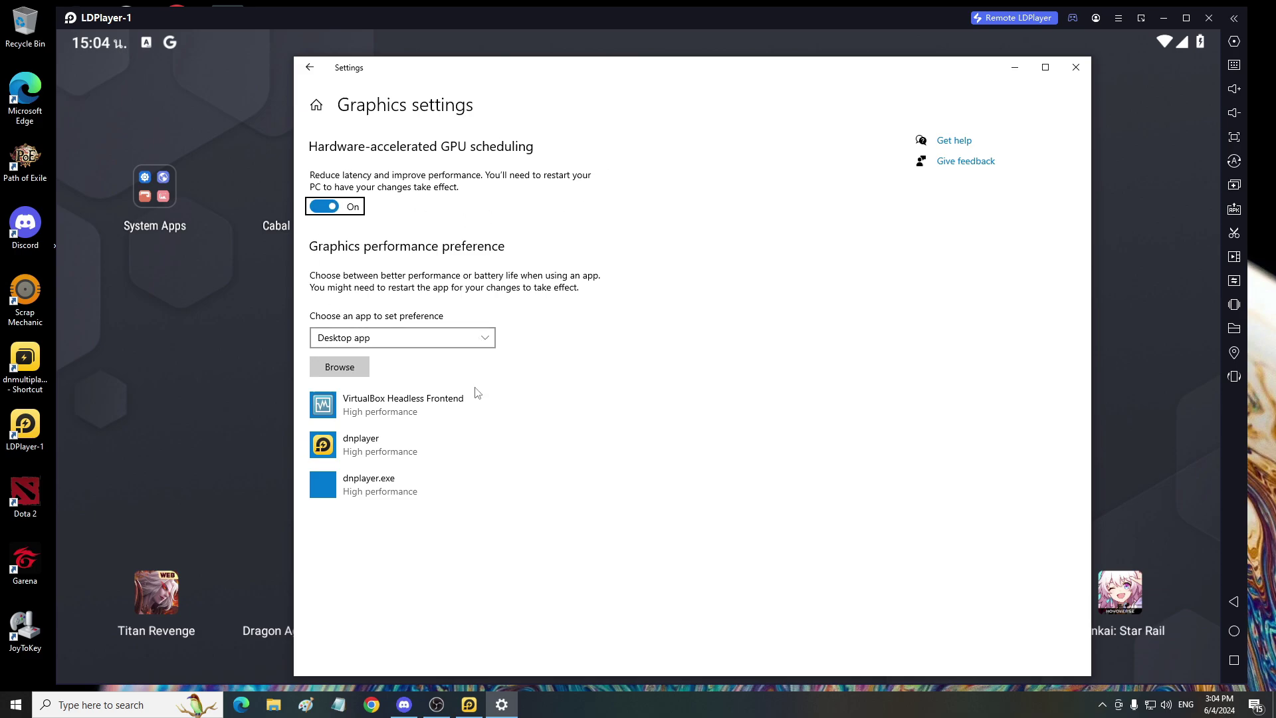
{"action": "left_click", "coordinate": [340, 368]}
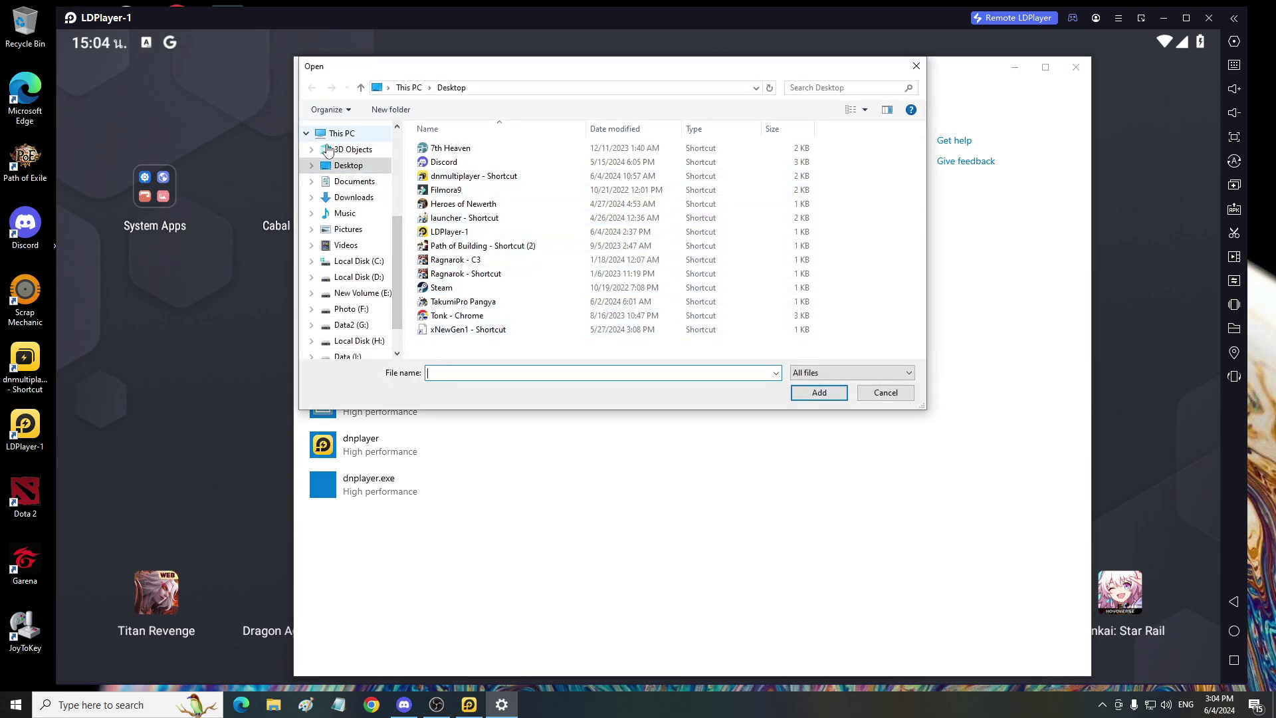
{"action": "left_click", "coordinate": [345, 167]}
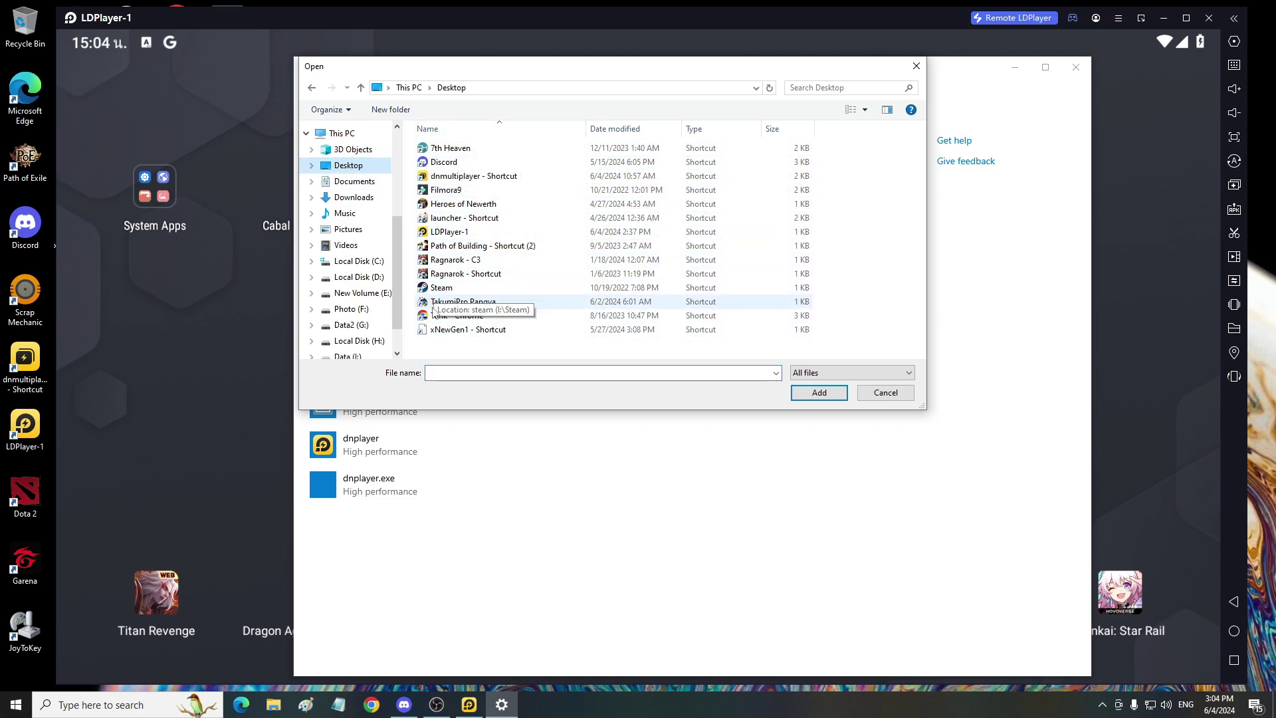
{"action": "left_click", "coordinate": [451, 232]}
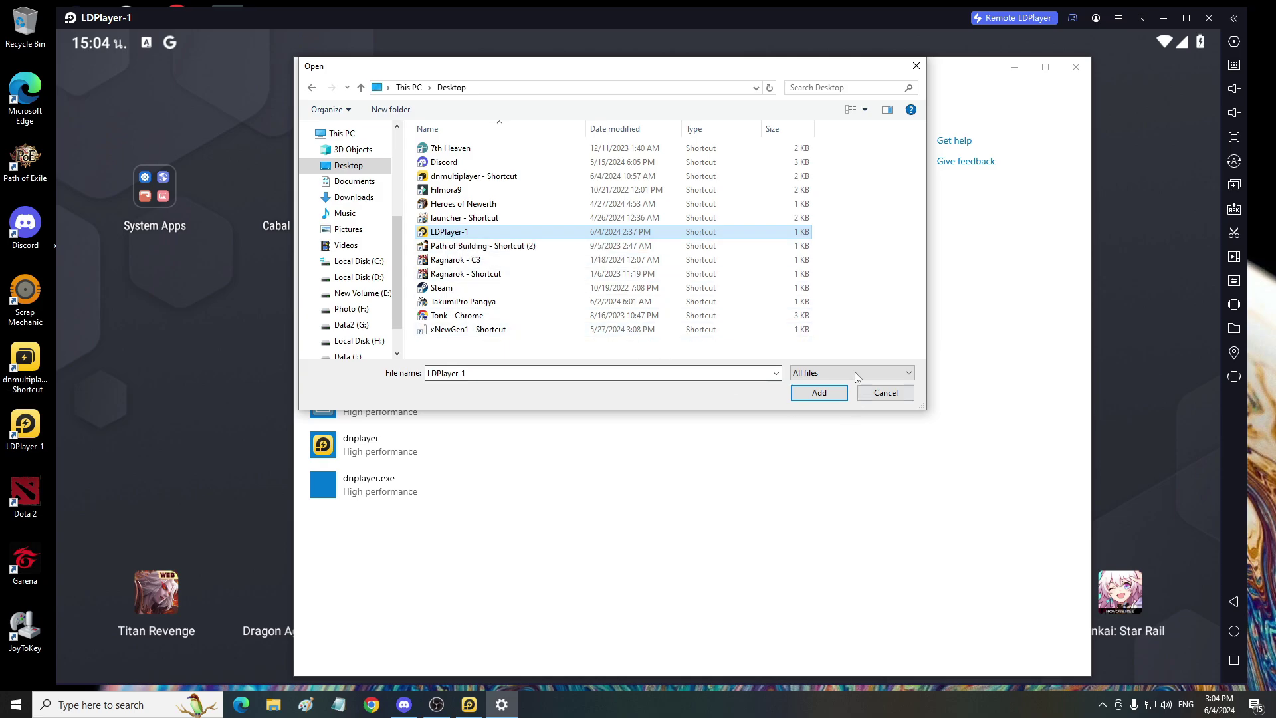
{"action": "left_click", "coordinate": [916, 66]}
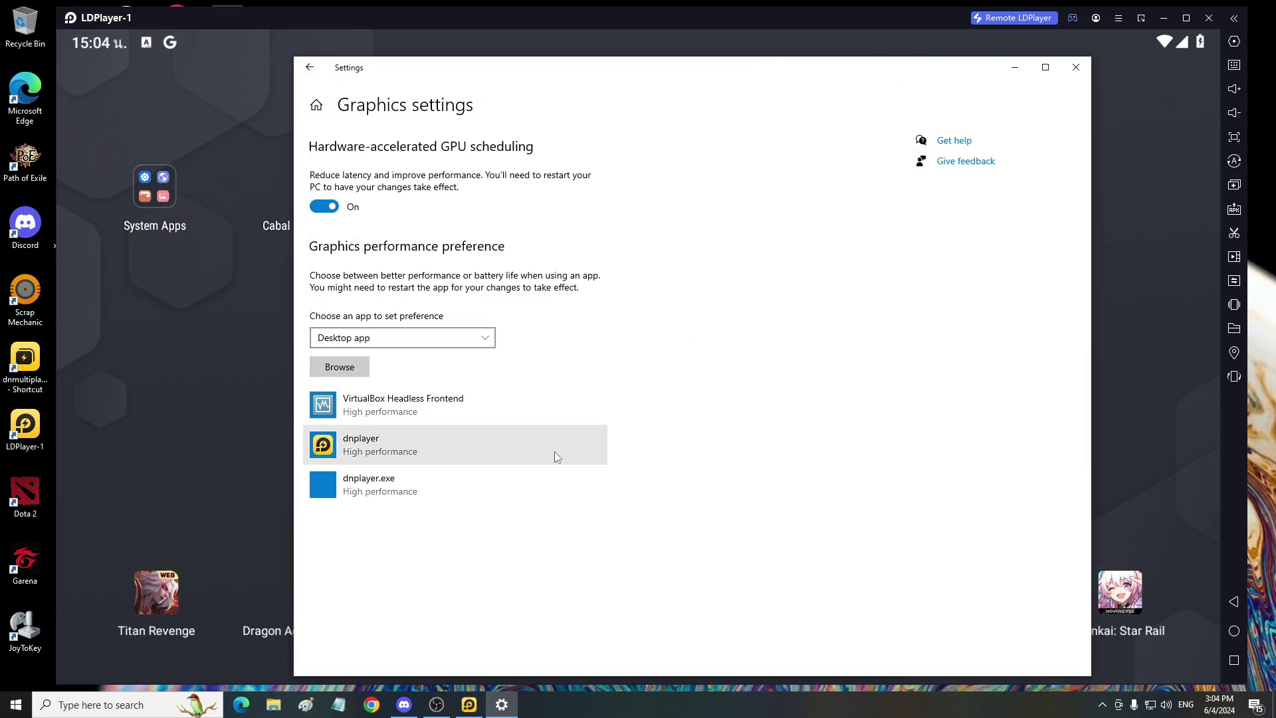
Step: Save the graphics preference of dnplayer as High performance and minimize the Settings window
{"action": "left_click", "coordinate": [374, 450]}
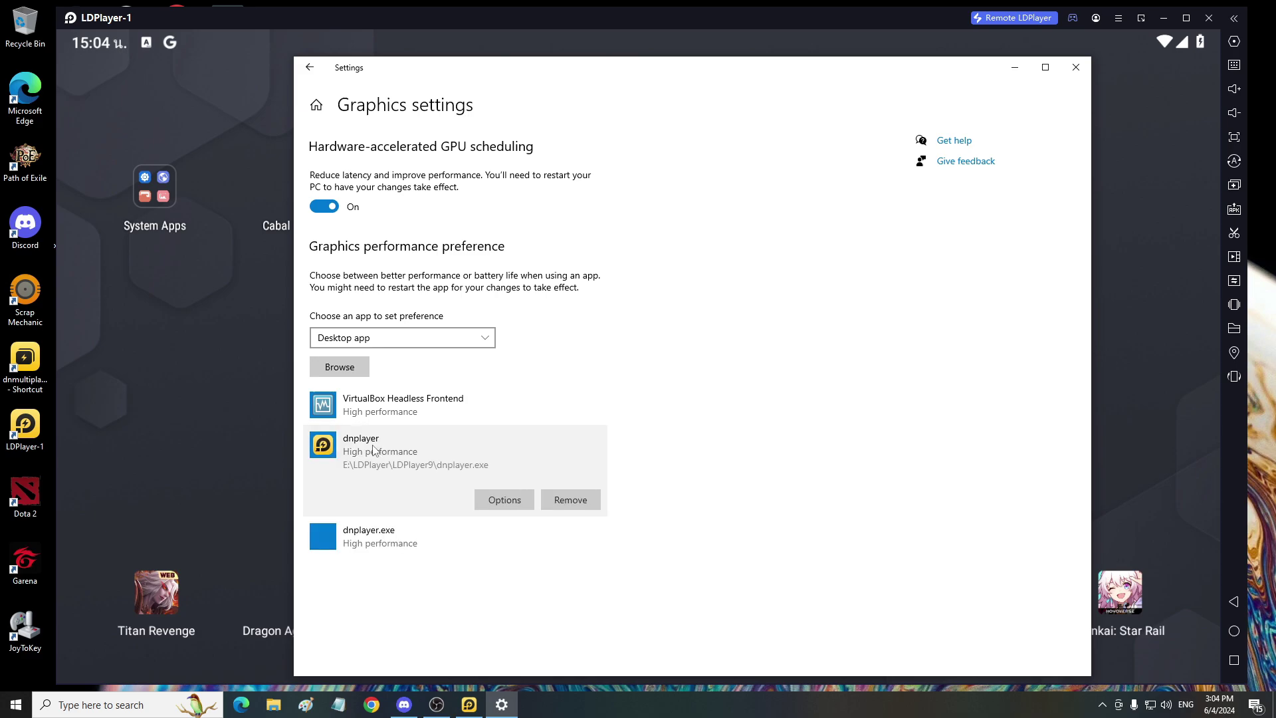
{"action": "left_click", "coordinate": [499, 505]}
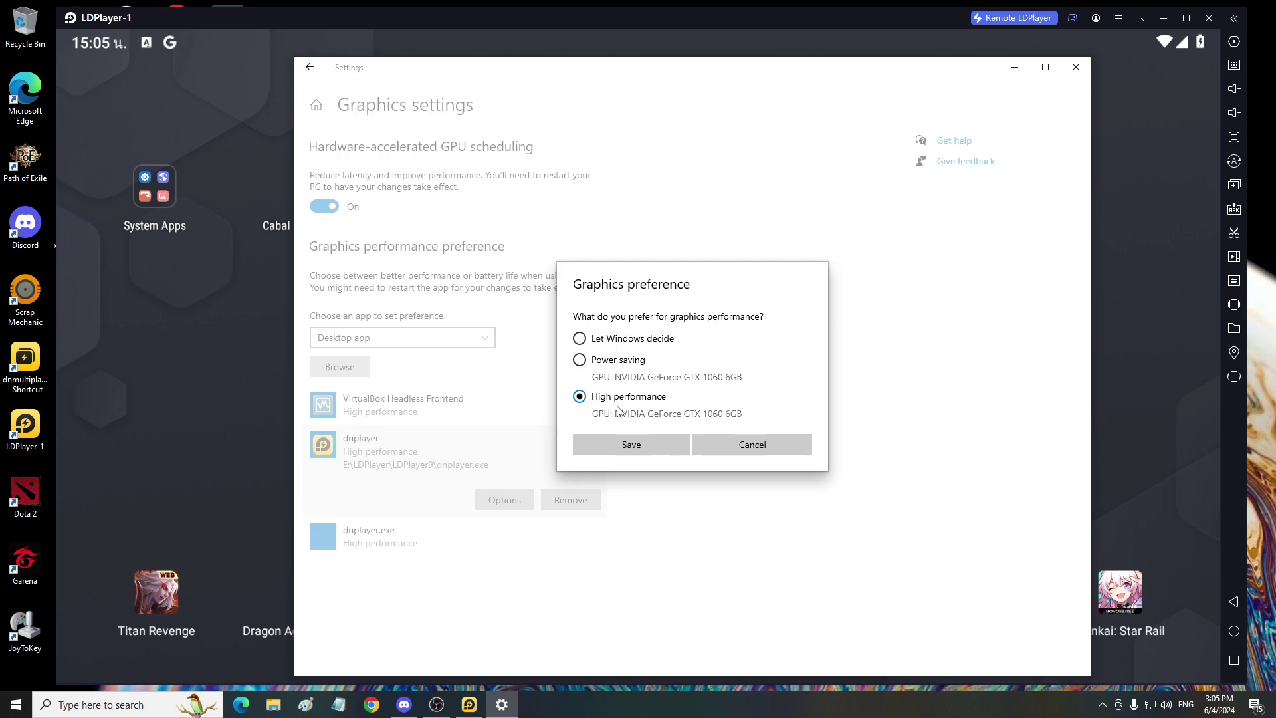
{"action": "left_click", "coordinate": [631, 436]}
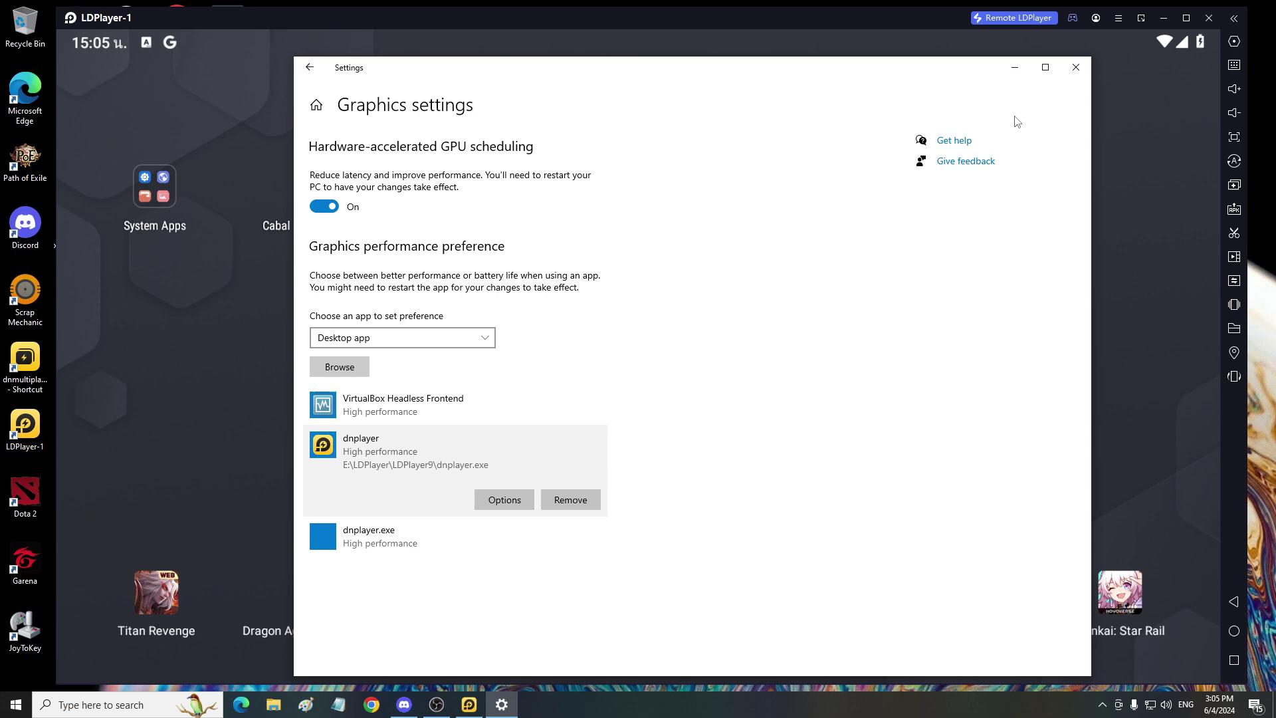
{"action": "left_click", "coordinate": [1013, 68]}
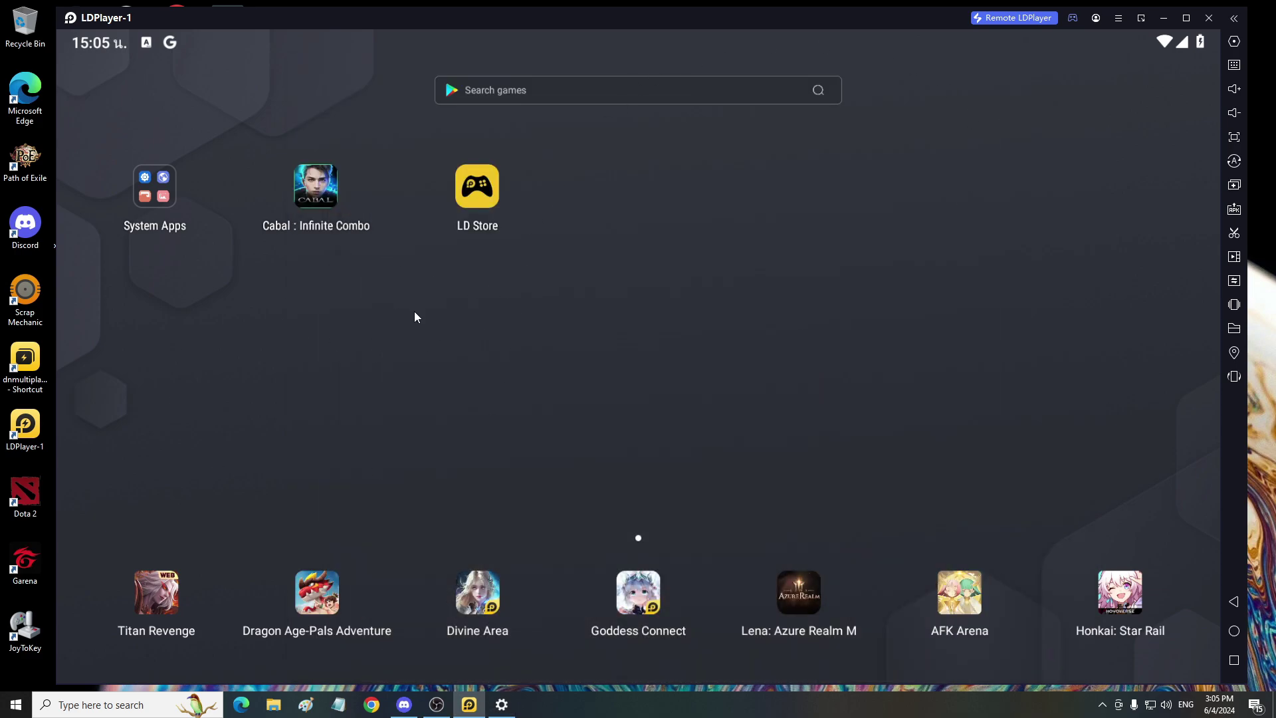
Step: Launch Cabal : Infinite Combo in LDPlayer and enter the game with the Lv 110 character
{"action": "left_click", "coordinate": [330, 198]}
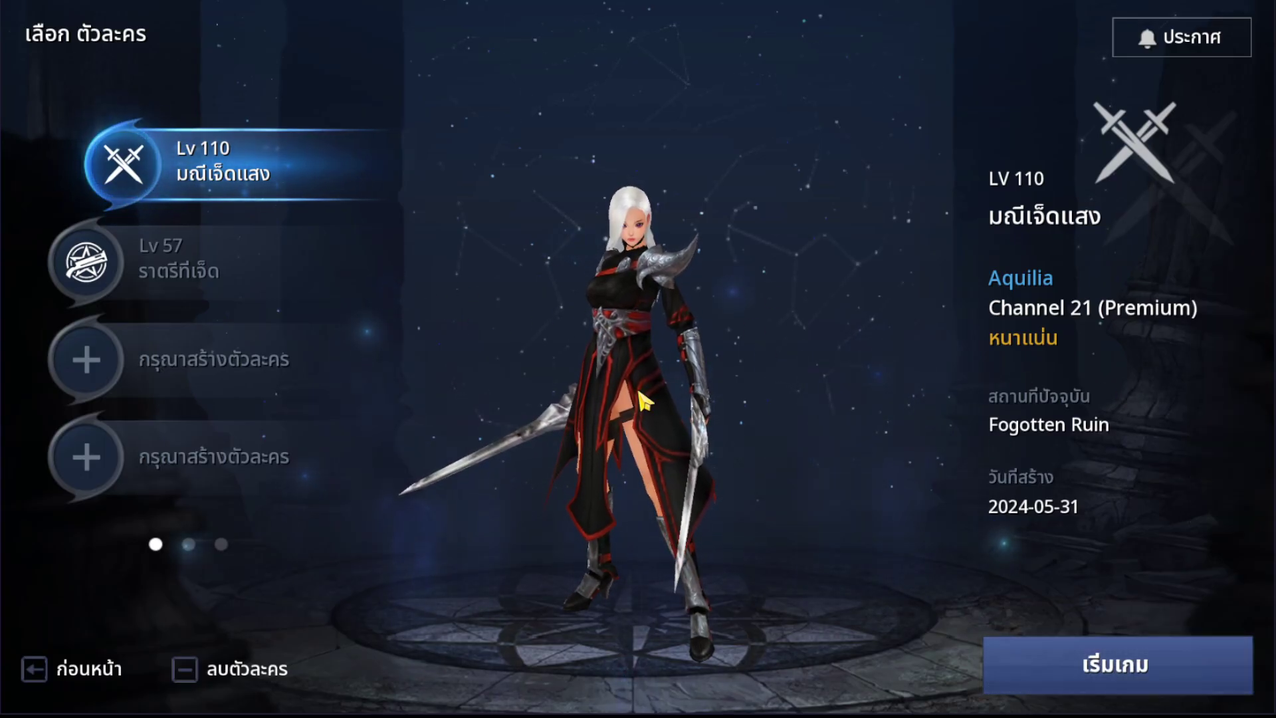
{"action": "left_click_drag", "start_coordinate": [801, 406], "coordinate": [332, 427]}
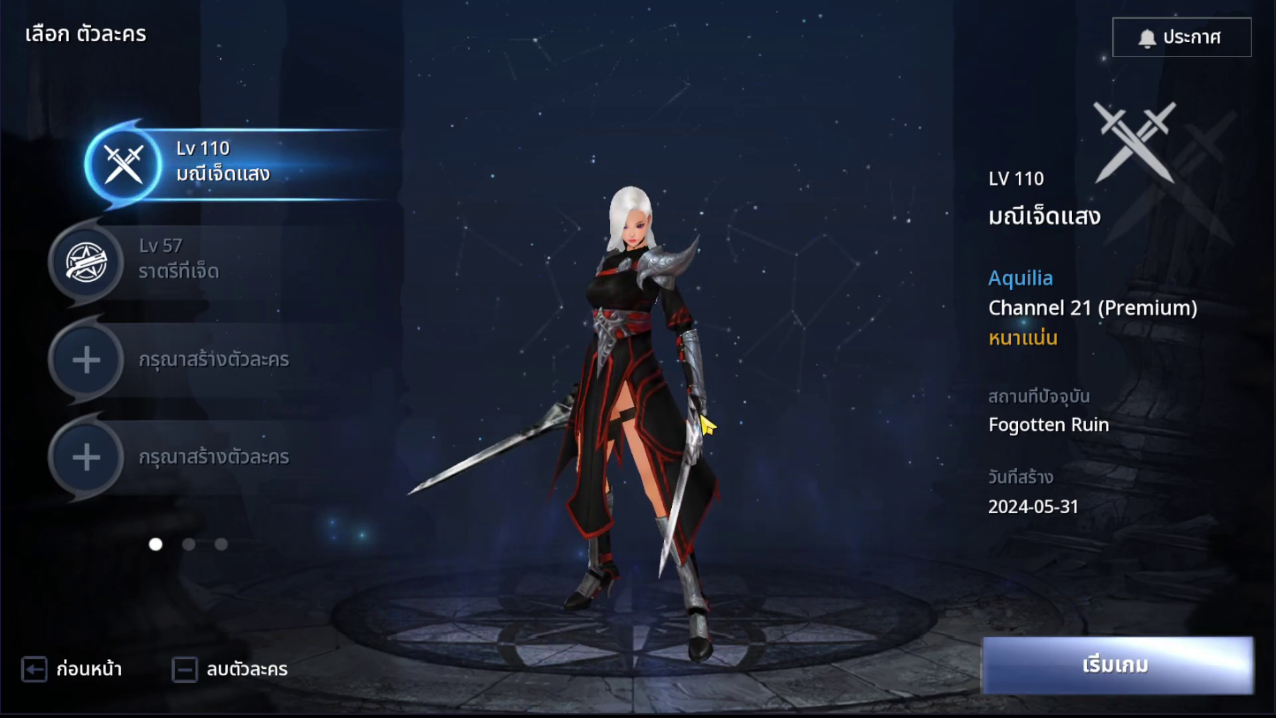
{"action": "left_click_drag", "start_coordinate": [703, 419], "coordinate": [1041, 419]}
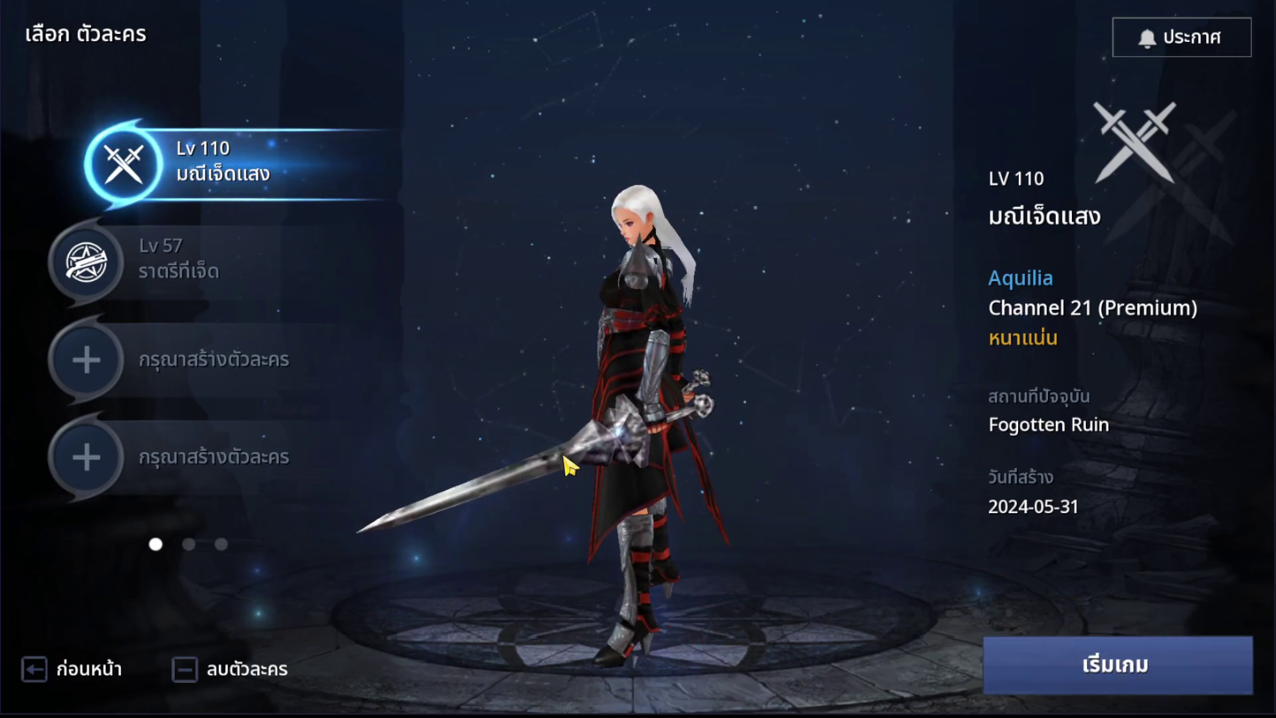
{"action": "left_click", "coordinate": [1064, 662]}
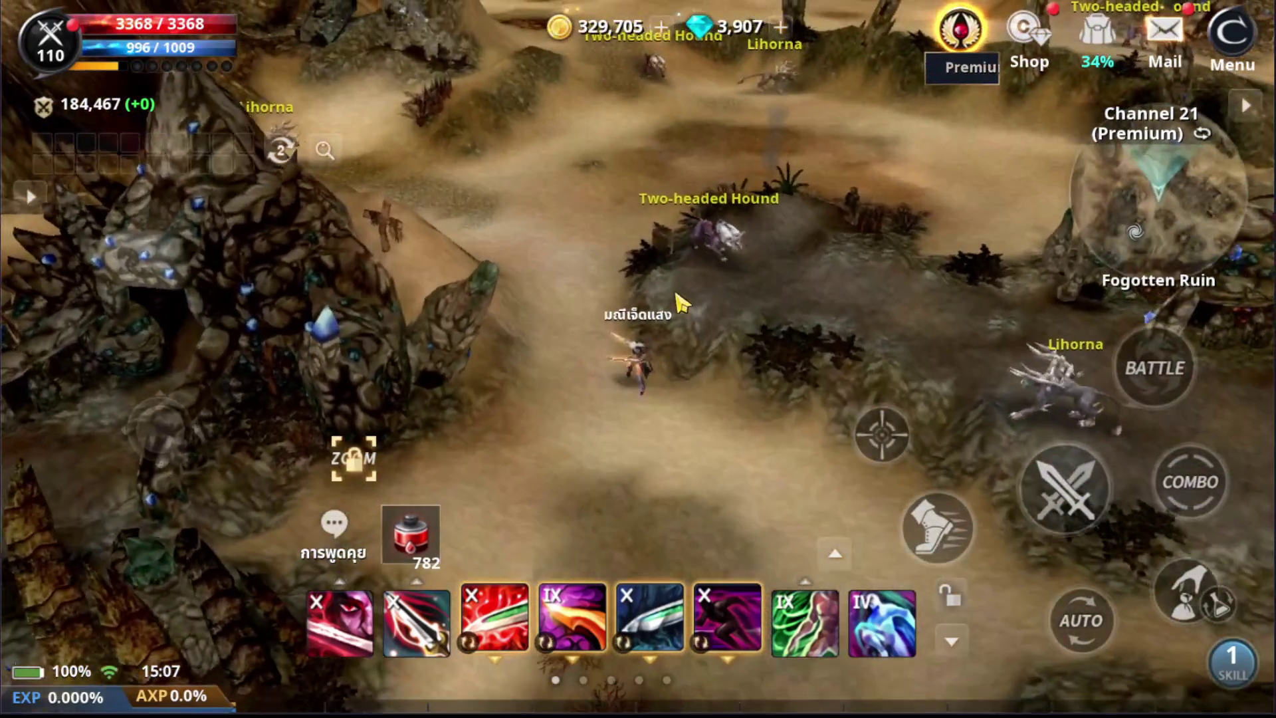
{"action": "left_click", "coordinate": [731, 253]}
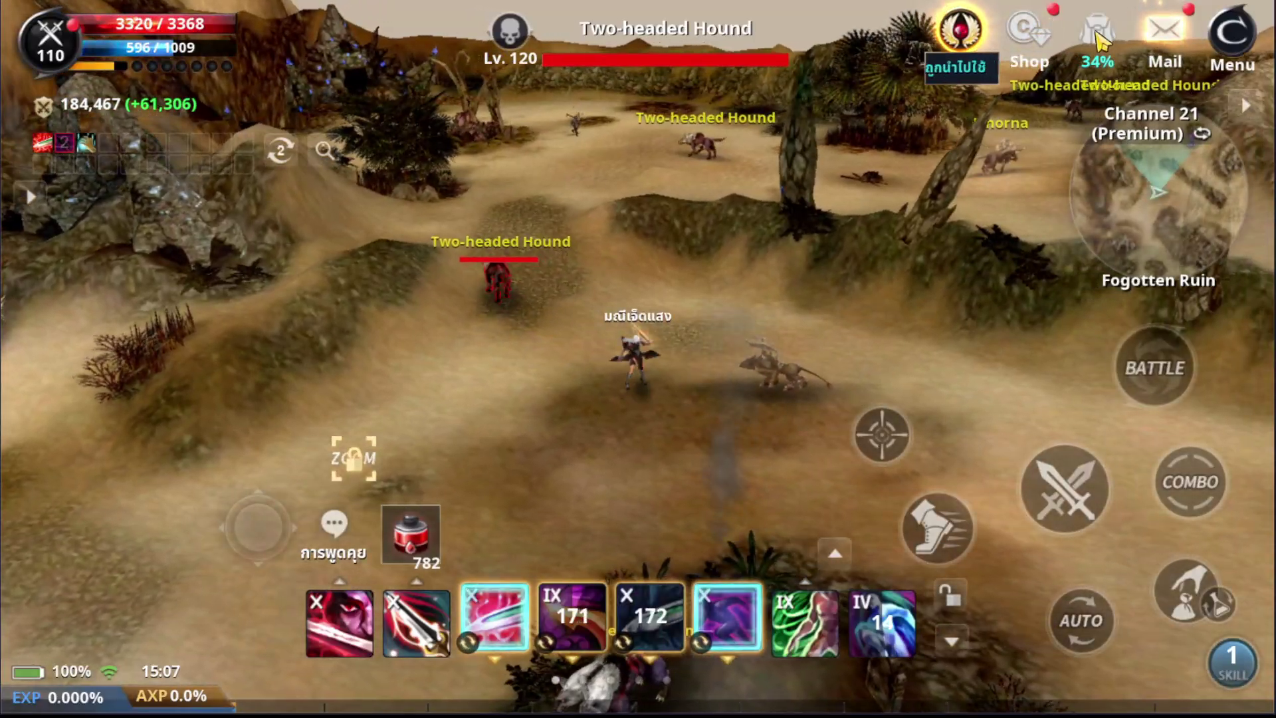
Step: Open the character's inventory to examine the carried items, and close it again
{"action": "left_click", "coordinate": [1097, 36]}
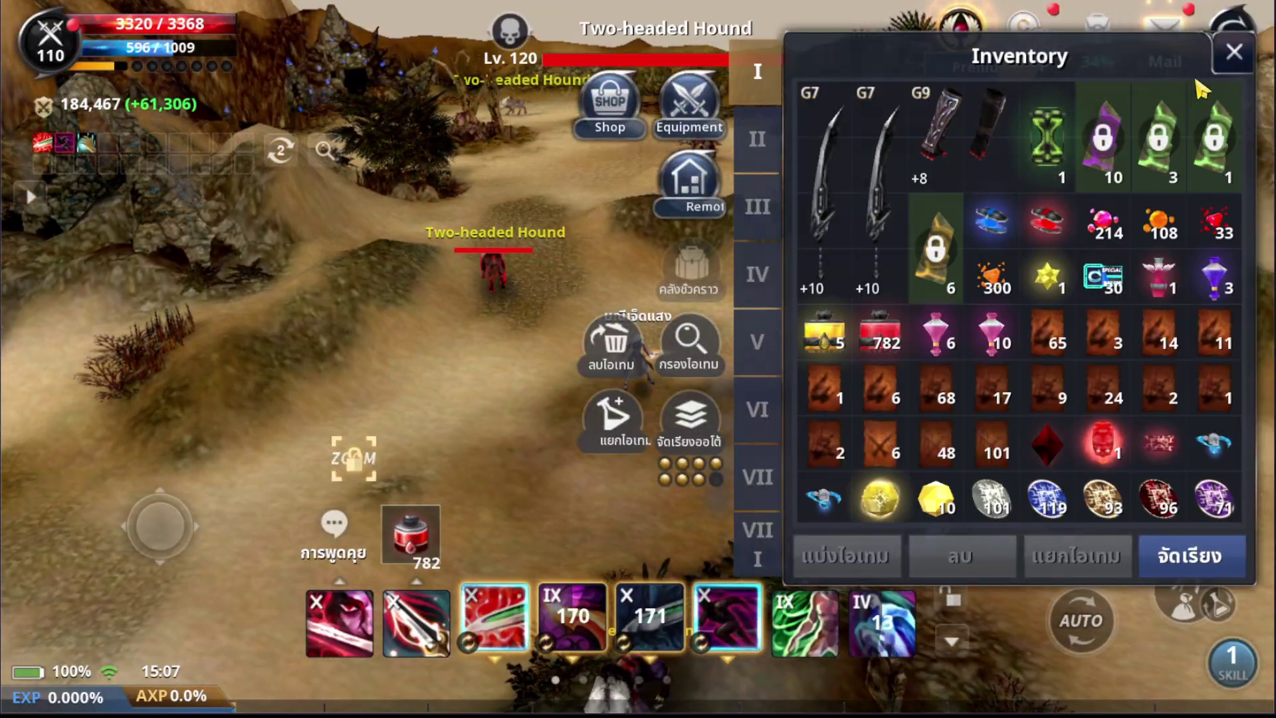
{"action": "left_click", "coordinate": [1234, 52]}
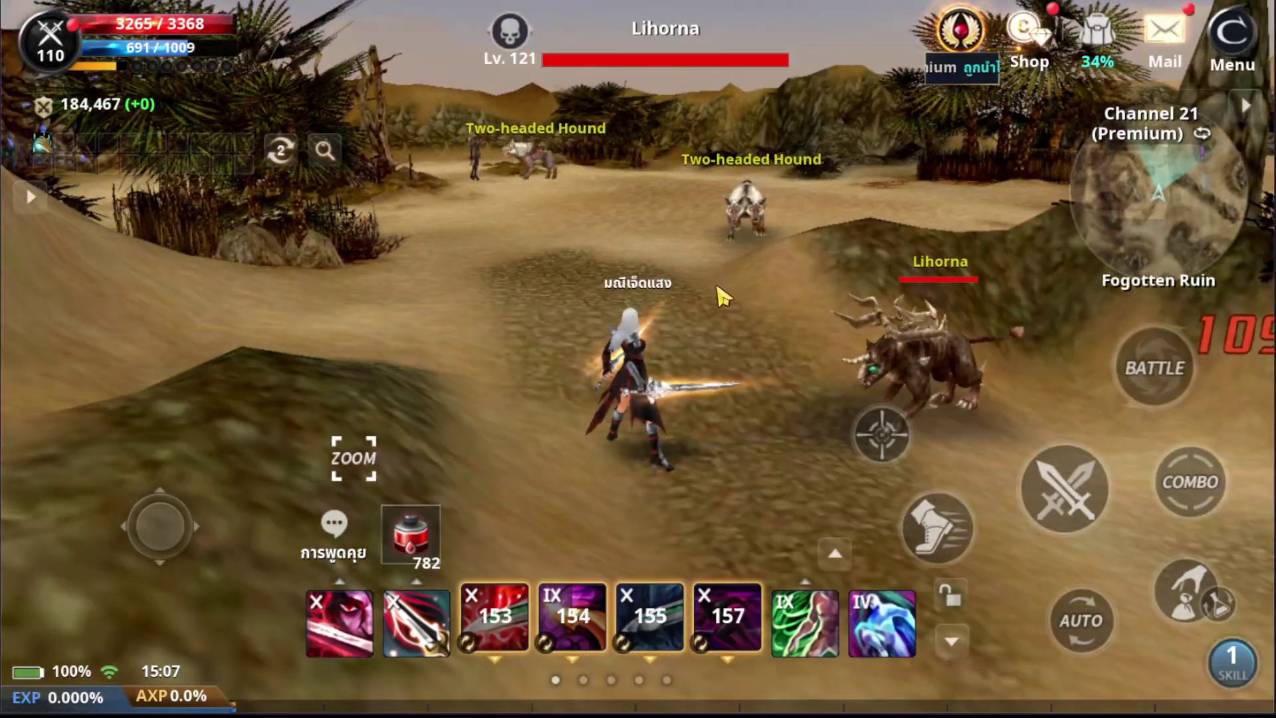
Step: Move the character from the premium channel to Channel 19 (War)
{"action": "left_click", "coordinate": [1154, 123]}
{"action": "scroll", "coordinate": [673, 428], "scroll_direction": "up", "scroll_amount": 5}
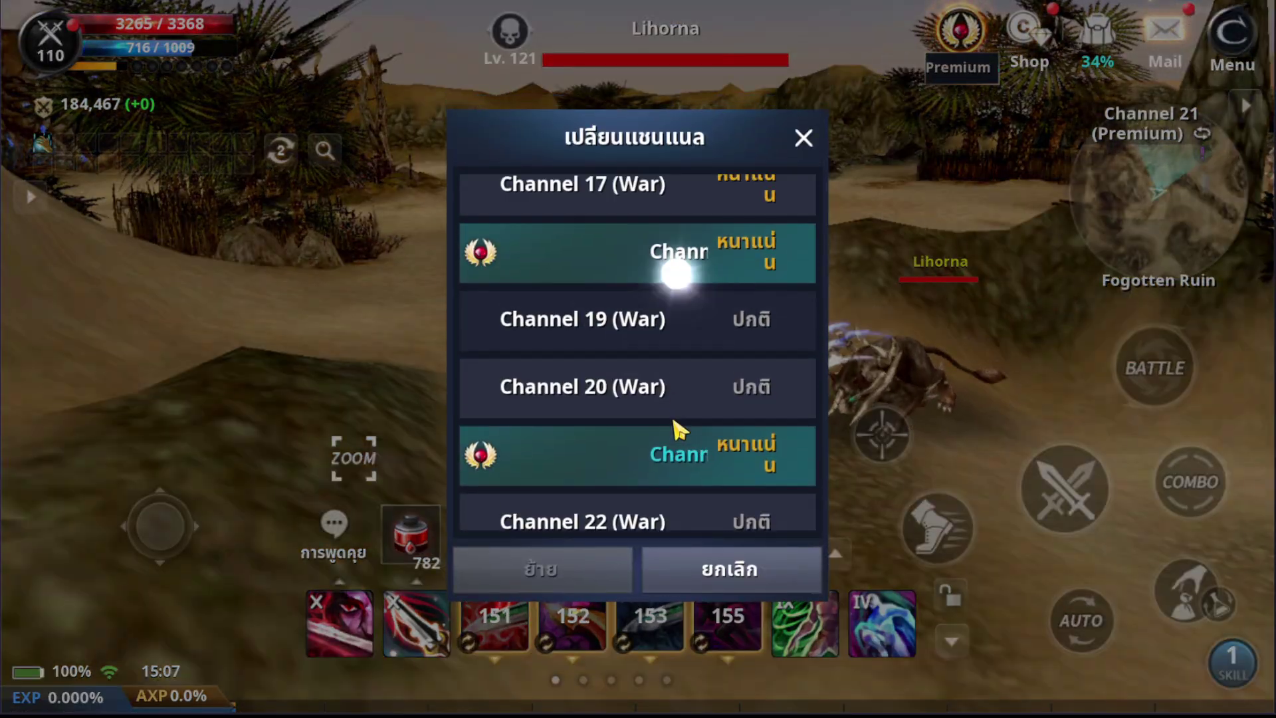
{"action": "left_click", "coordinate": [674, 452]}
{"action": "left_click", "coordinate": [578, 569]}
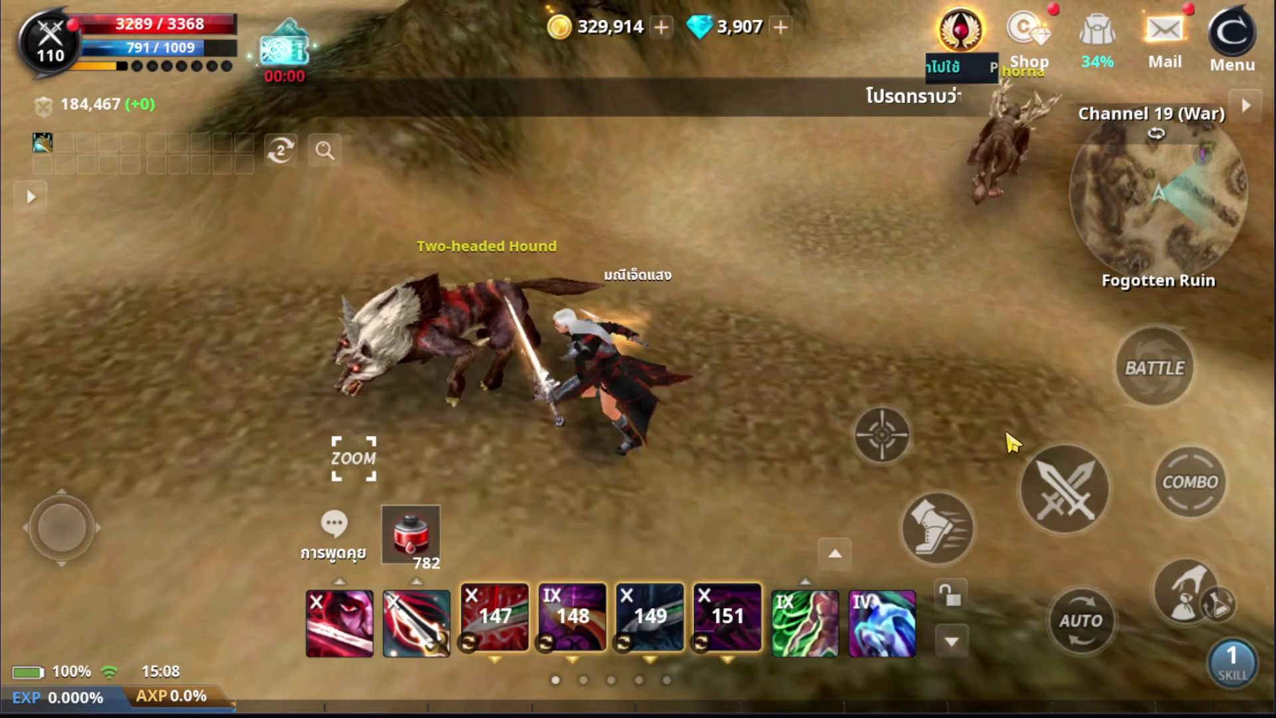
Step: Warp the character to the town in Bloody Ice and target a nearby player there
{"action": "left_click", "coordinate": [354, 459]}
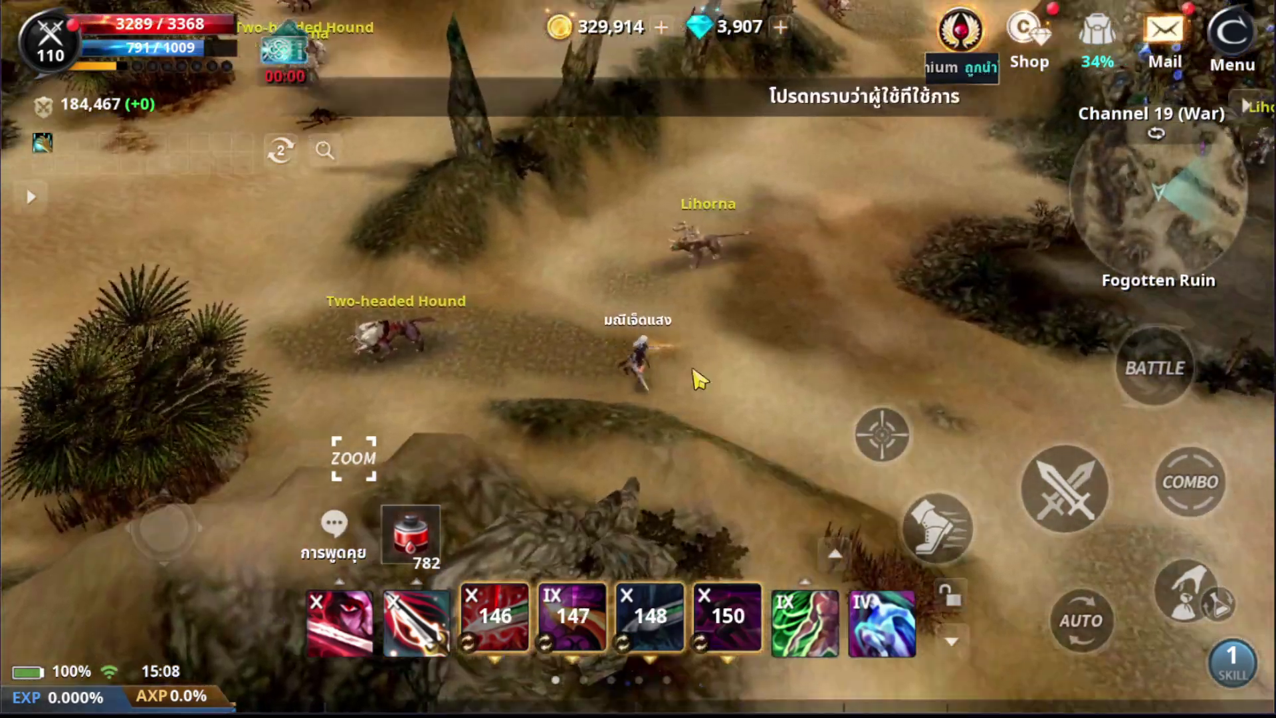
{"action": "left_click_drag", "start_coordinate": [699, 380], "coordinate": [337, 463]}
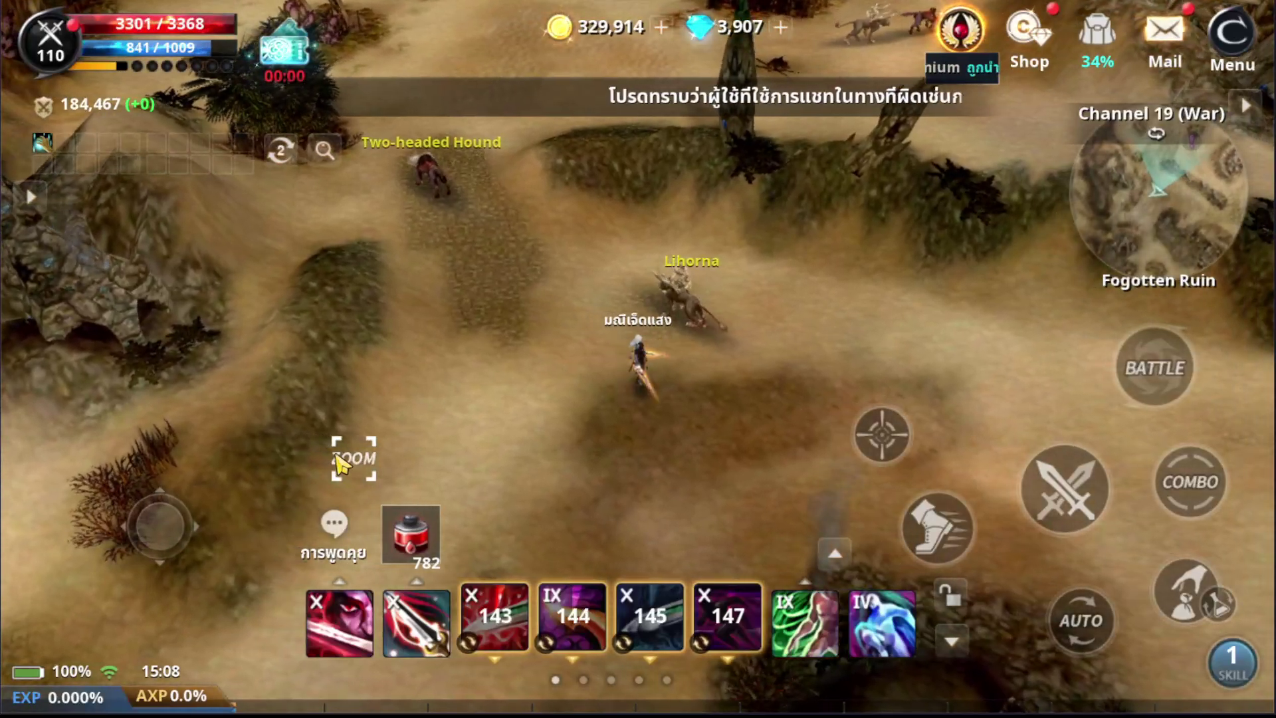
{"action": "left_click", "coordinate": [1072, 225]}
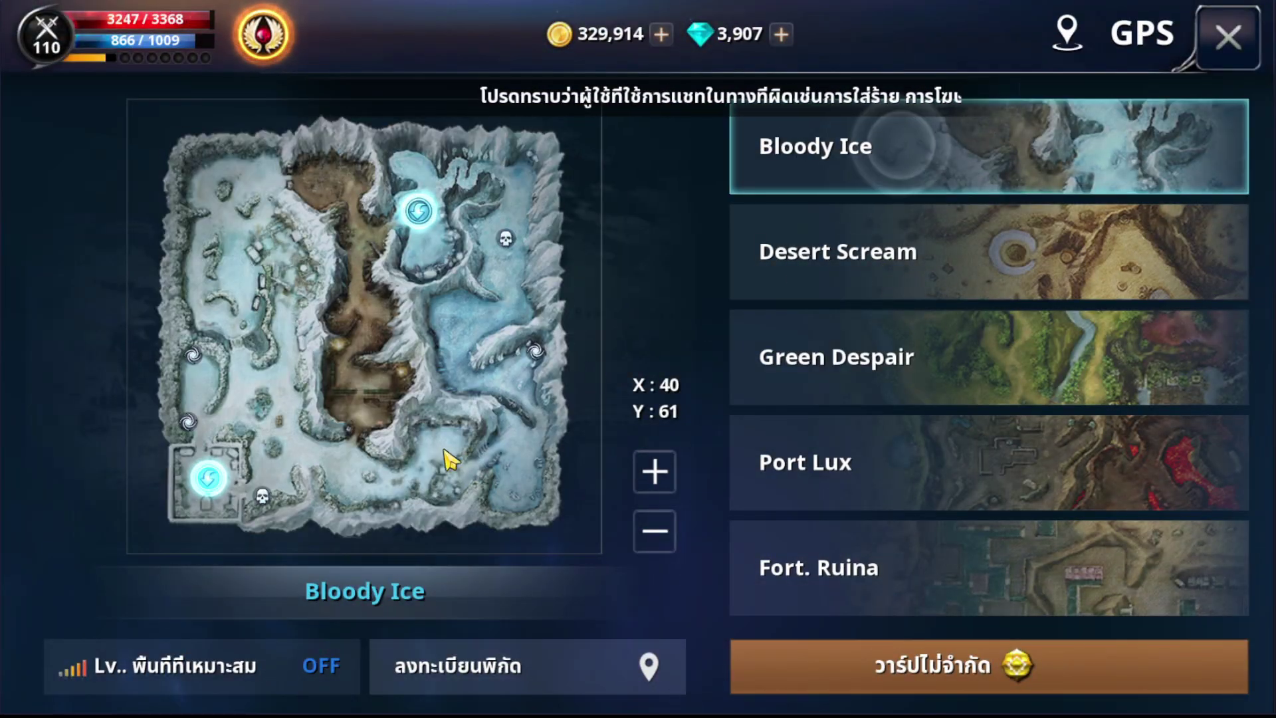
{"action": "left_click", "coordinate": [442, 438]}
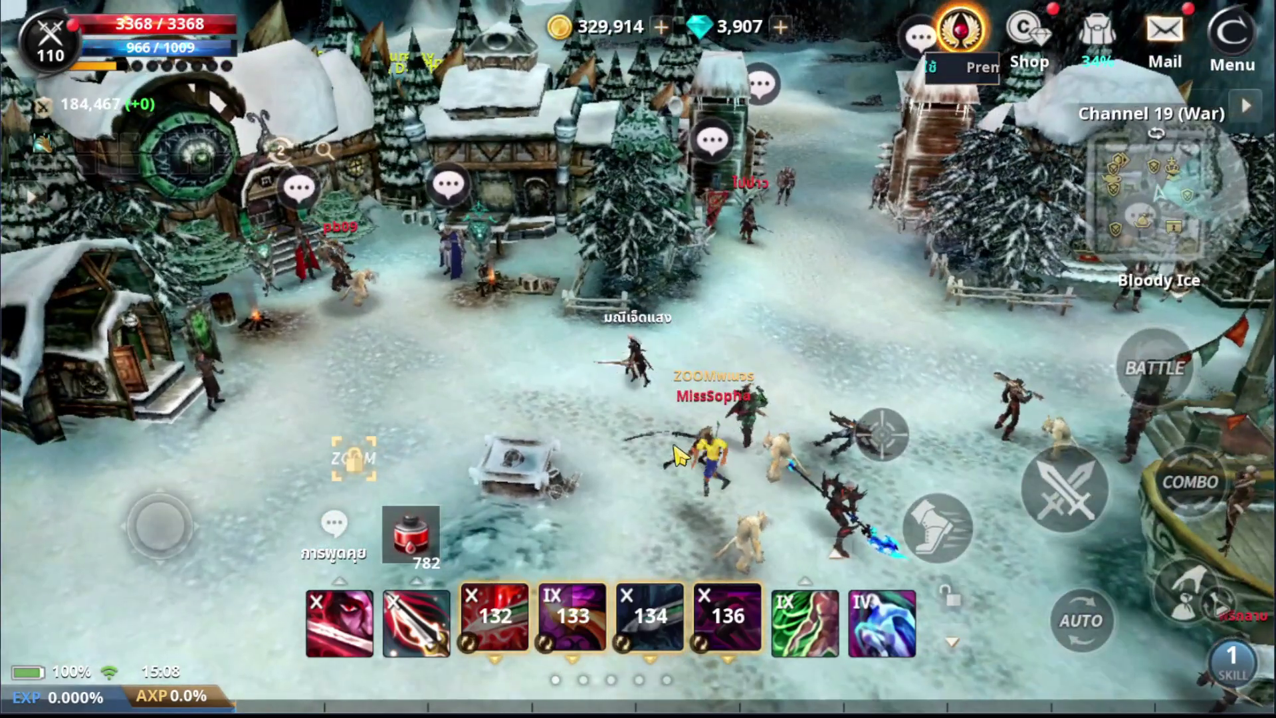
{"action": "left_click", "coordinate": [695, 418]}
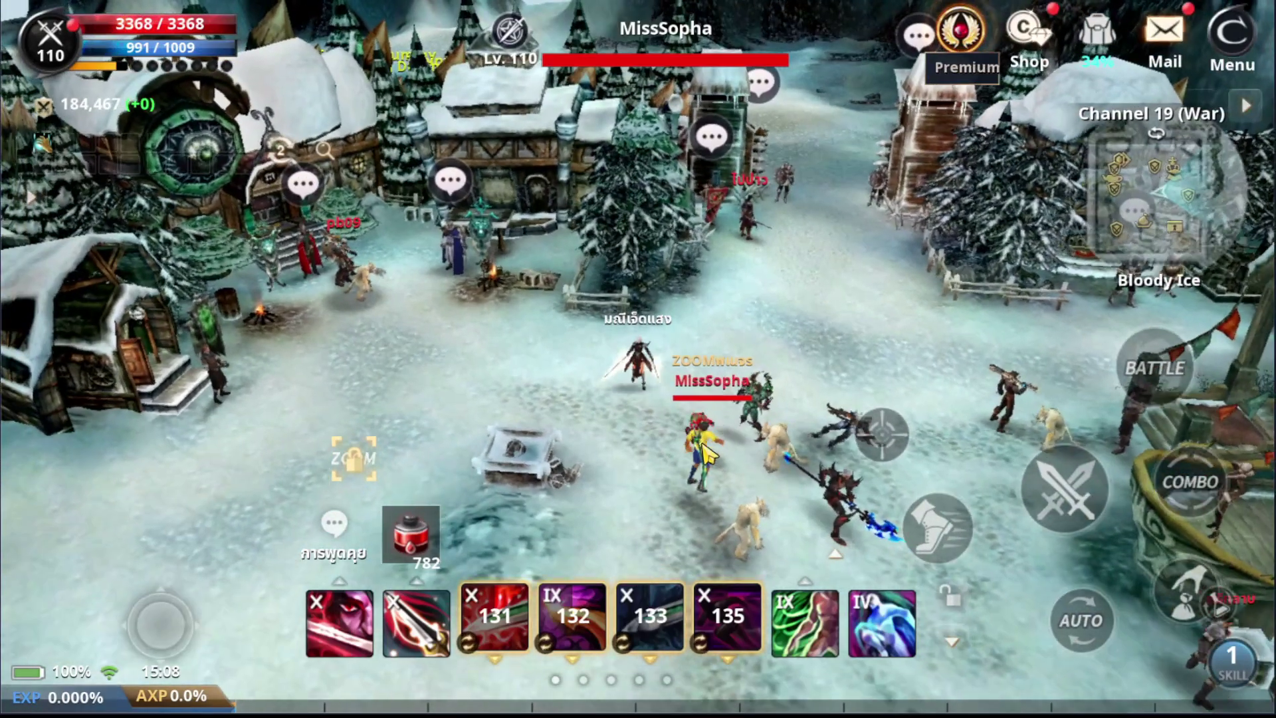